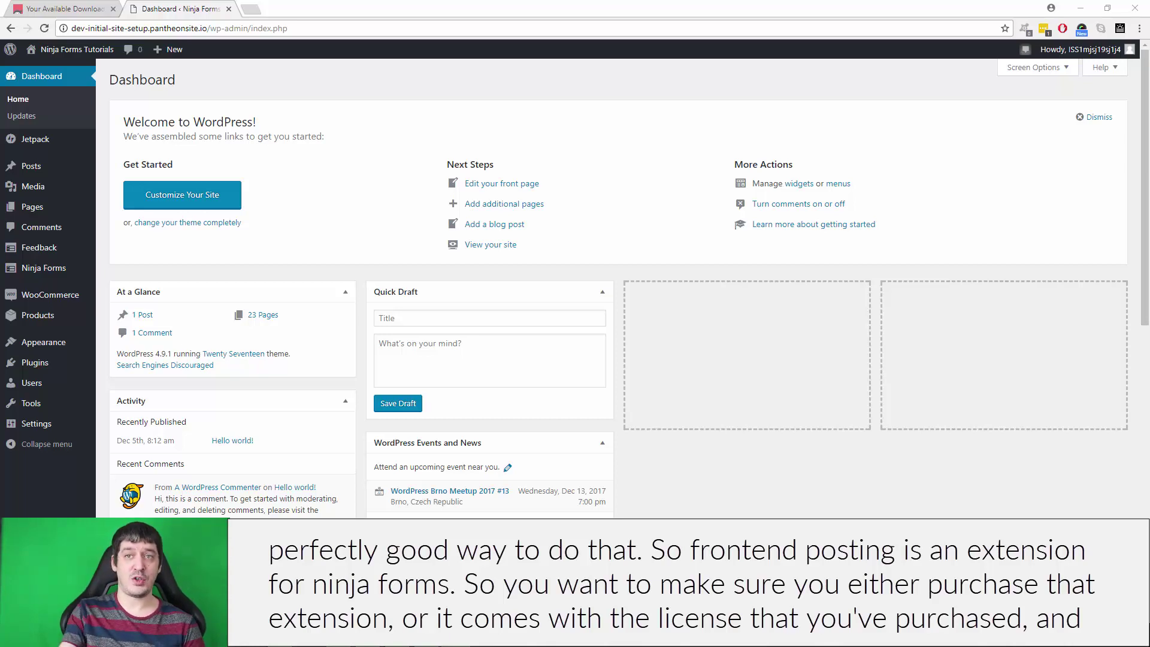
Step: Download ninja-forms-post-creation-v3.0.3.zip for Front-End Posting from the ninjaforms.com downloads list
left_click(36, 9)
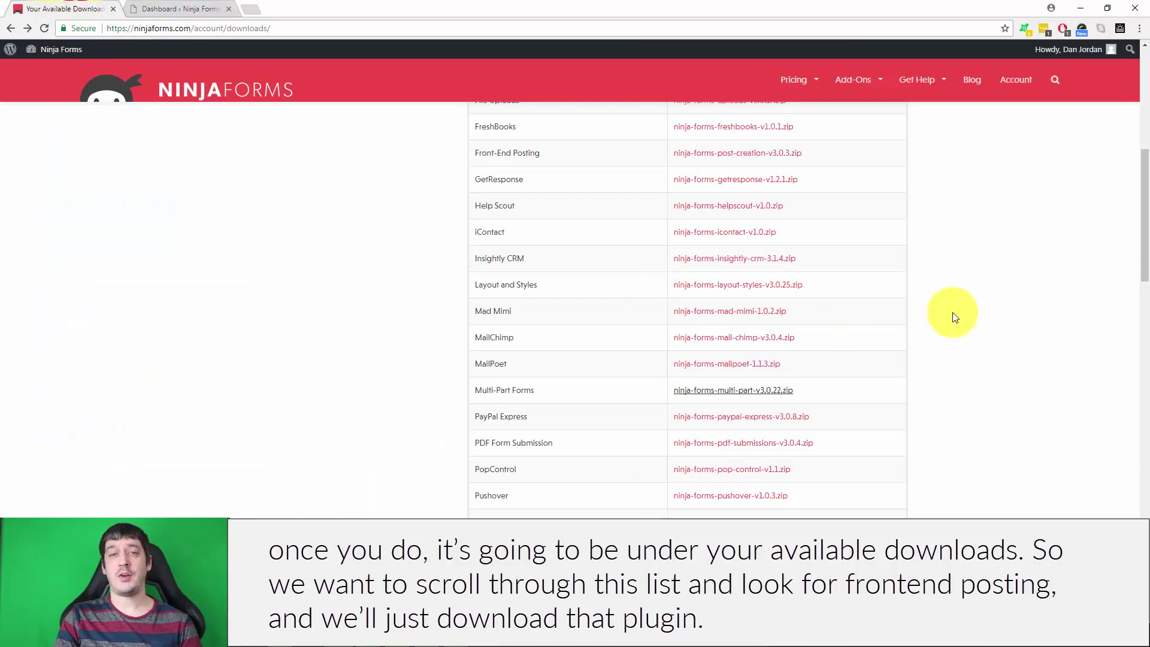
scroll(773, 336, "down", 1)
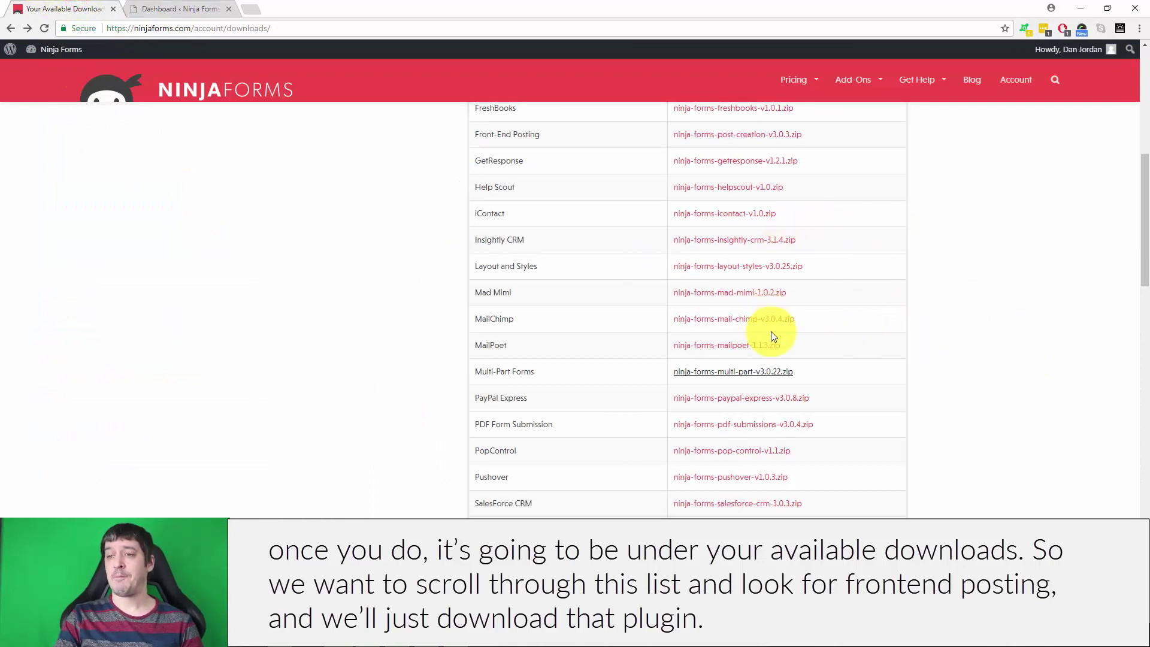
scroll(716, 385, "down", 3)
scroll(716, 384, "up", 5)
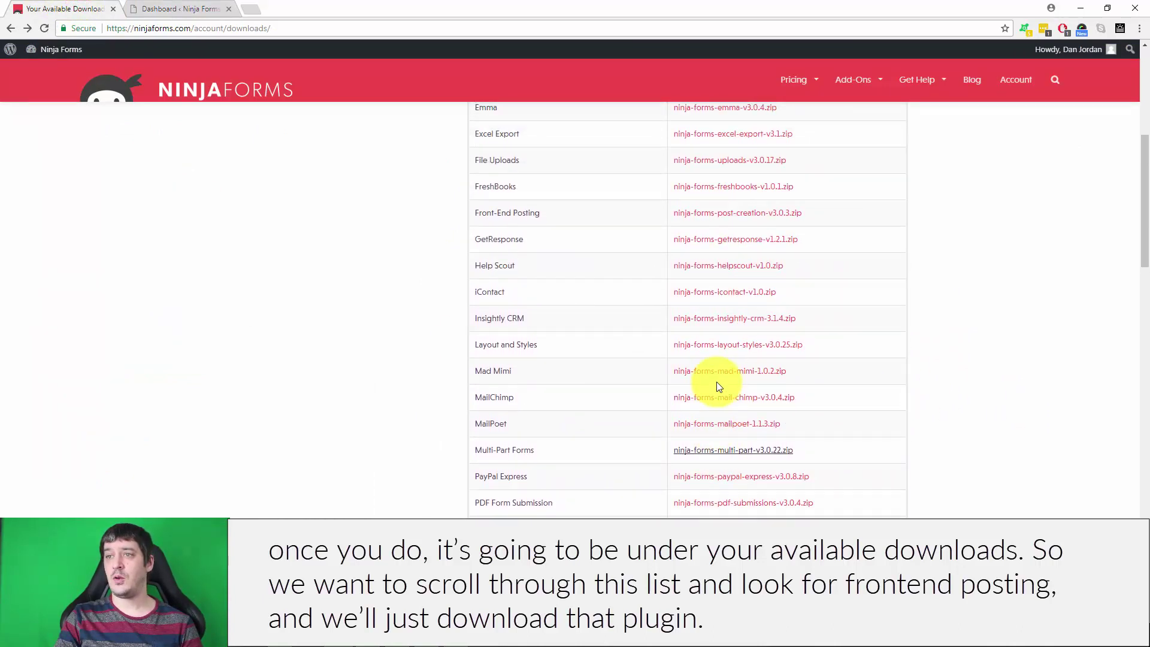
scroll(616, 226, "up", 1)
left_click(771, 275)
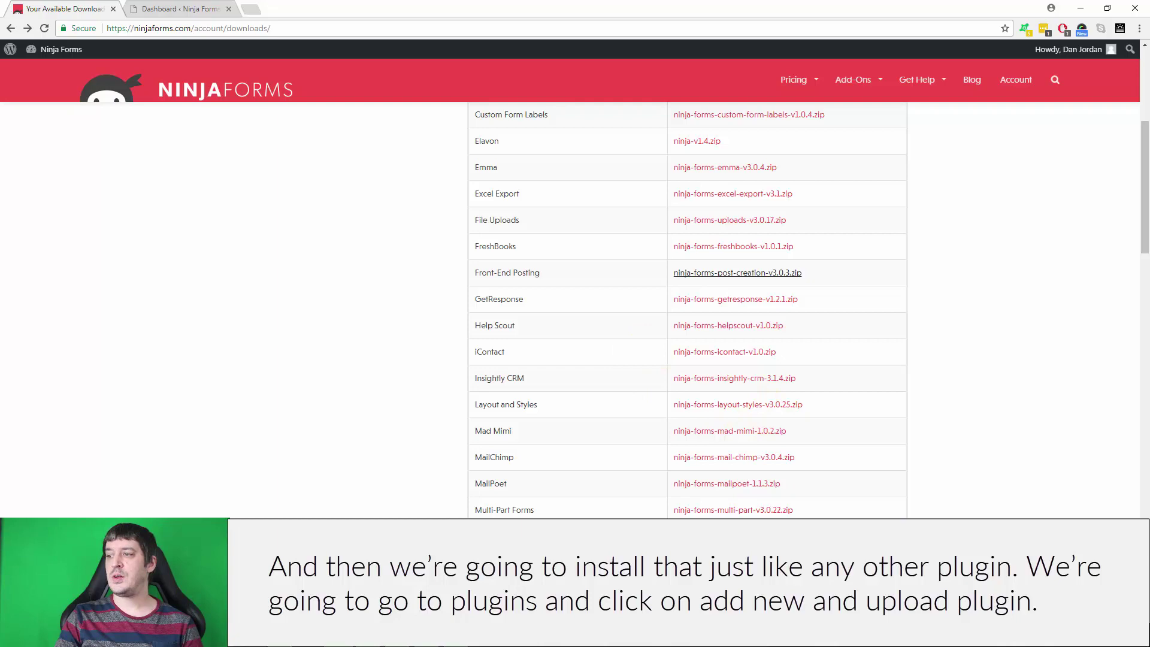
Step: Upload ninja-forms-post-creation-v3.0.3.zip via Plugins > Add New, install it and activate it
left_click(211, 9)
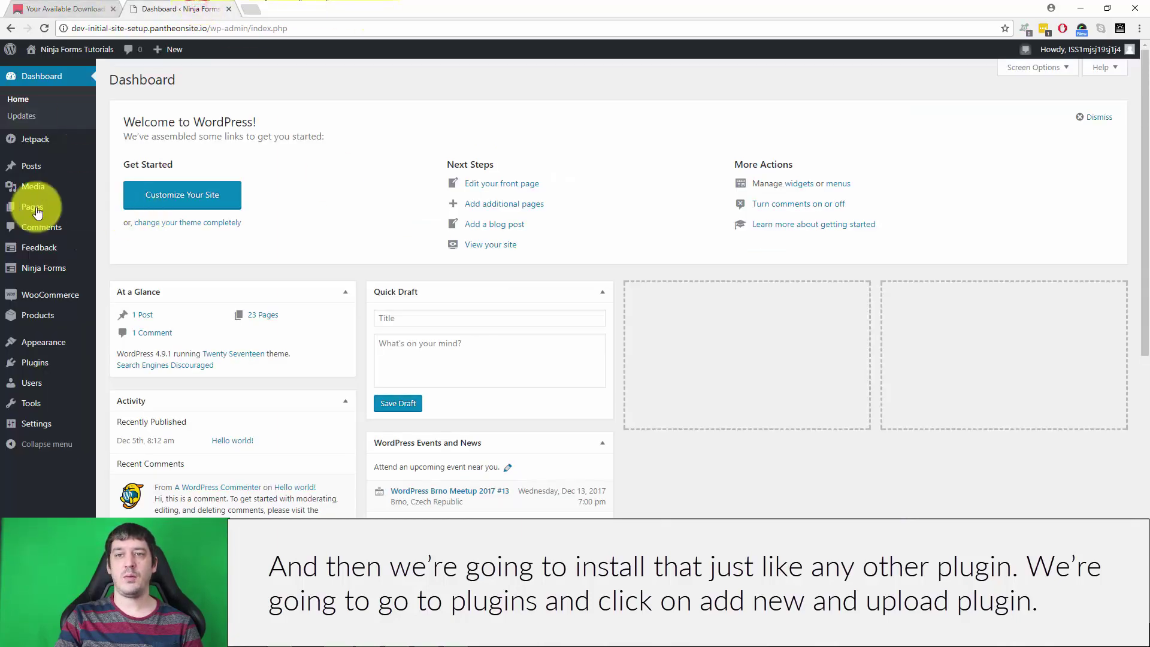
left_click(117, 381)
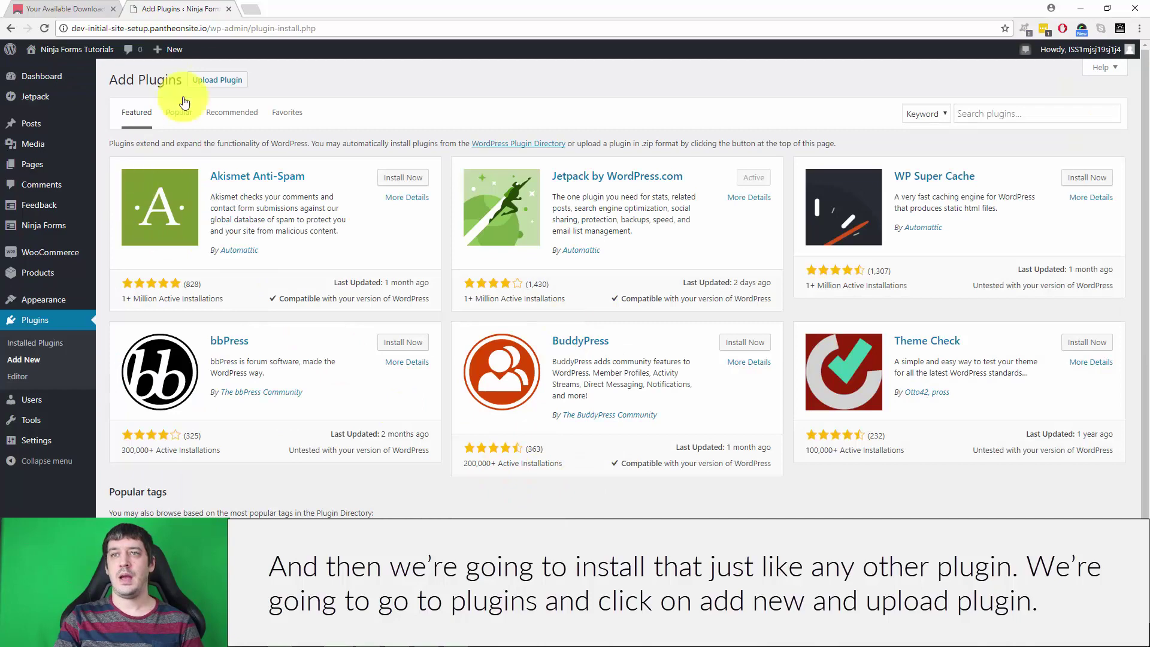
left_click(220, 80)
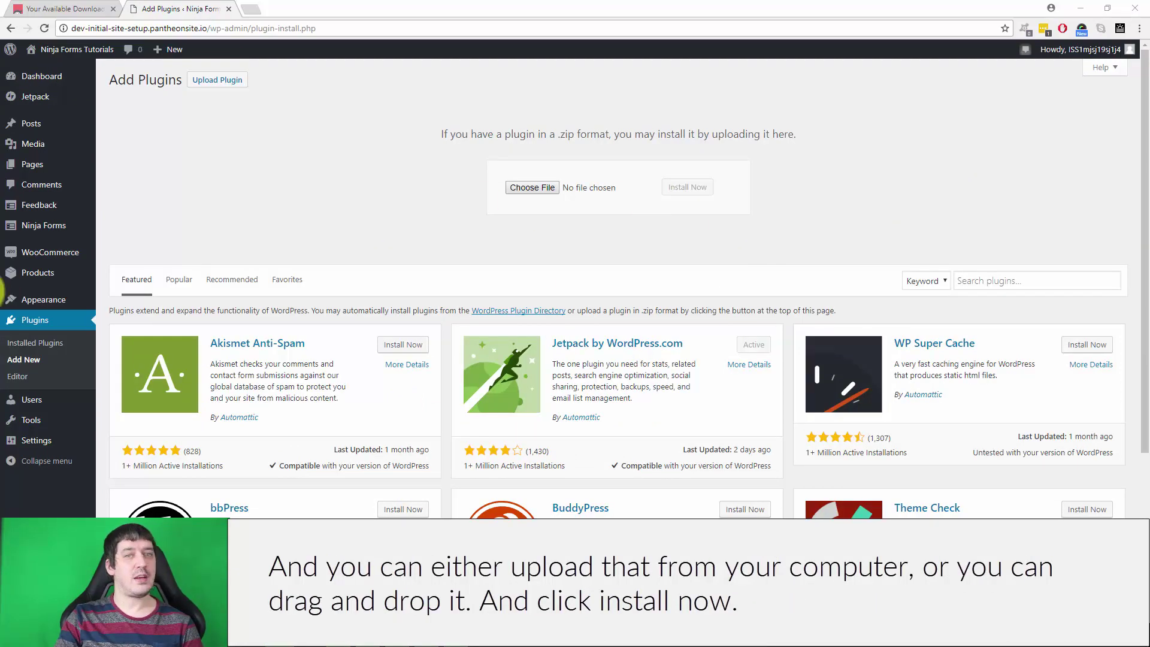
left_click_drag(540, 192, 533, 186)
left_click(674, 188)
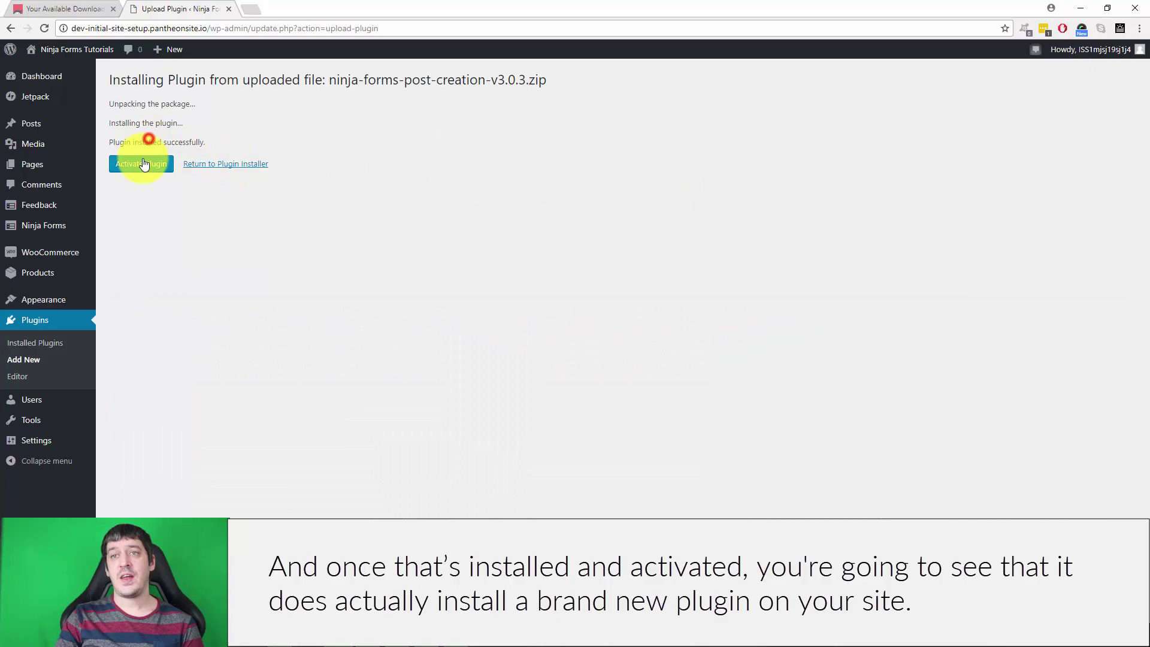
left_click(142, 164)
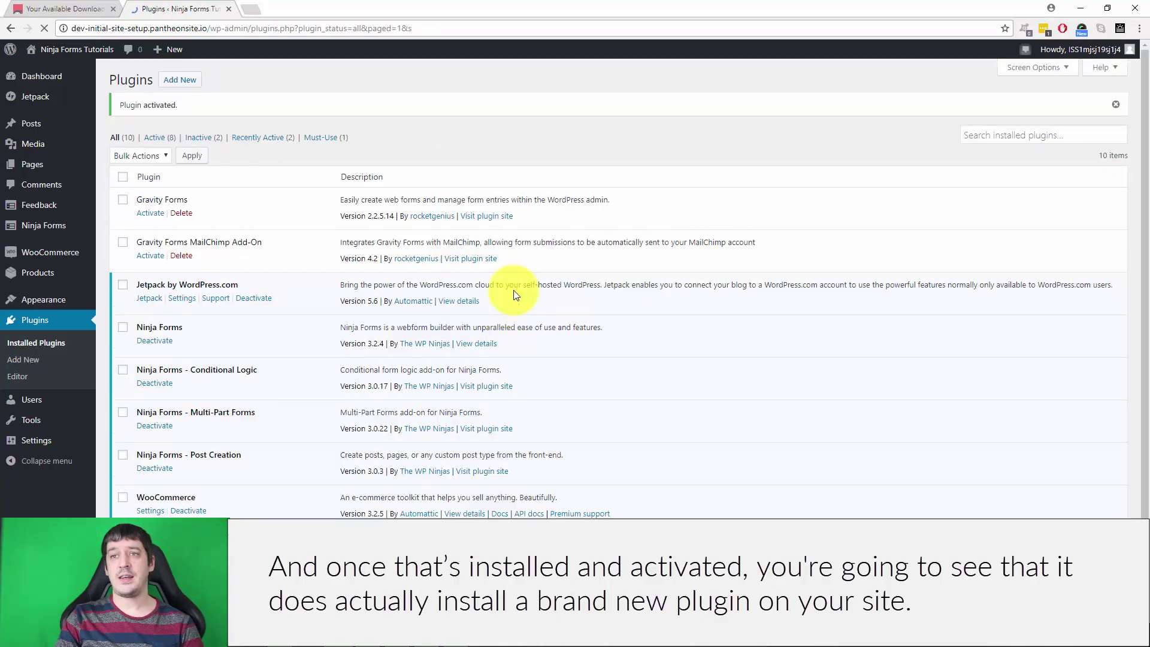
Step: Create a new blank form from the Ninja Forms dashboard and view its Emails & Actions
scroll(513, 290, "down", 2)
left_click(123, 227)
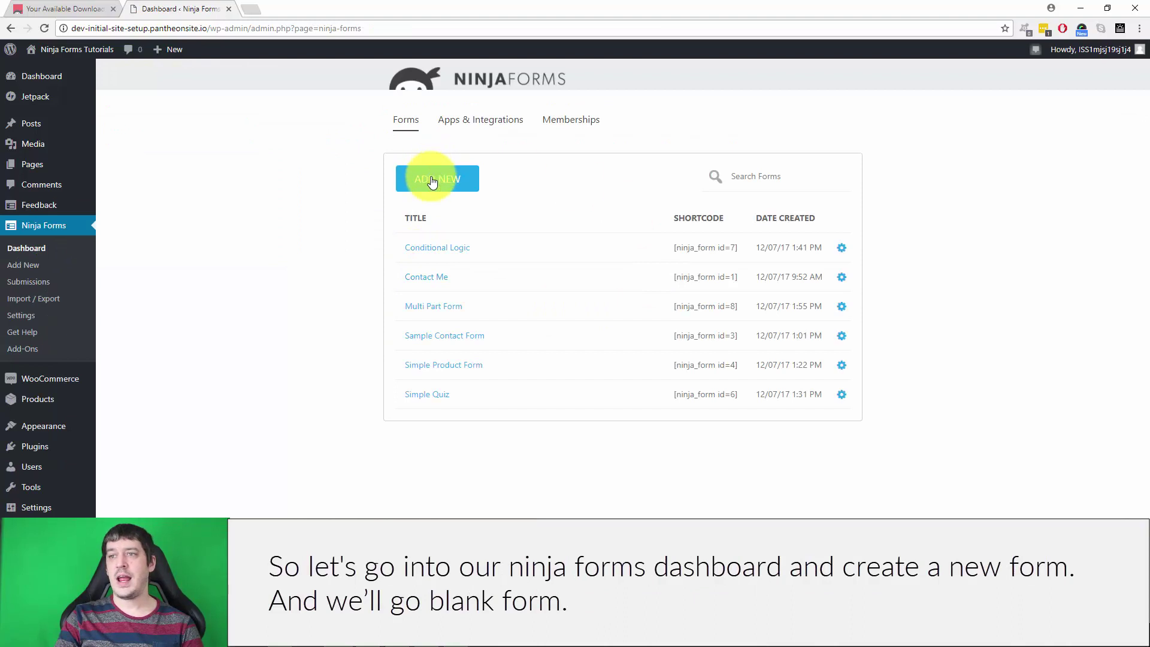
left_click(433, 182)
left_click(523, 264)
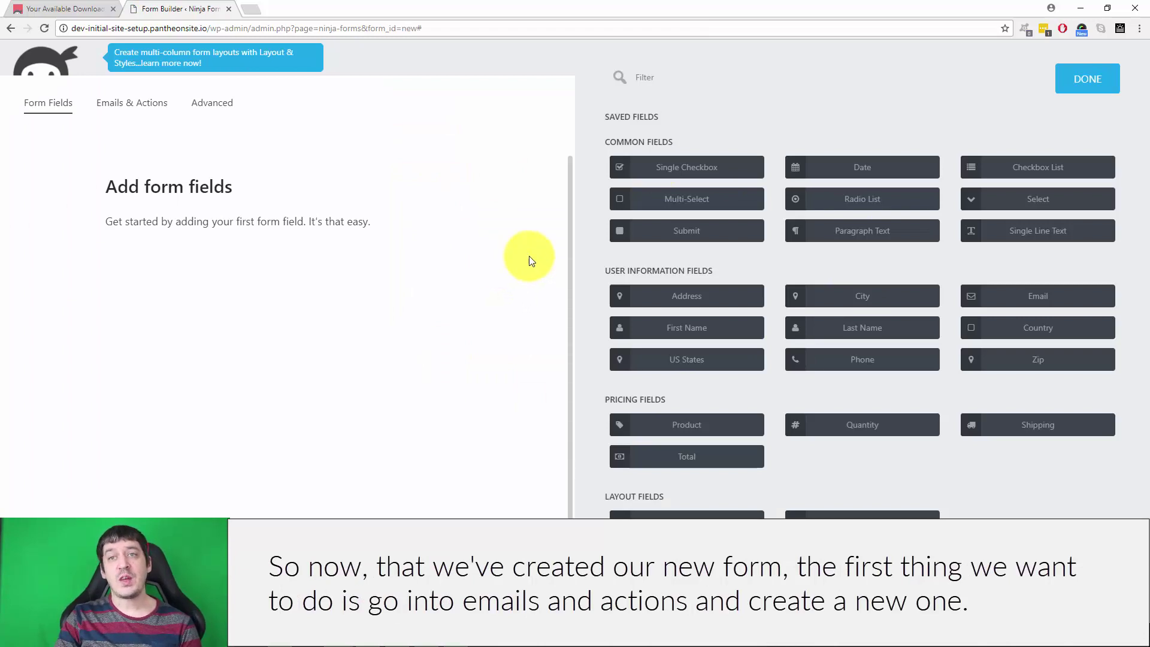
left_click(122, 102)
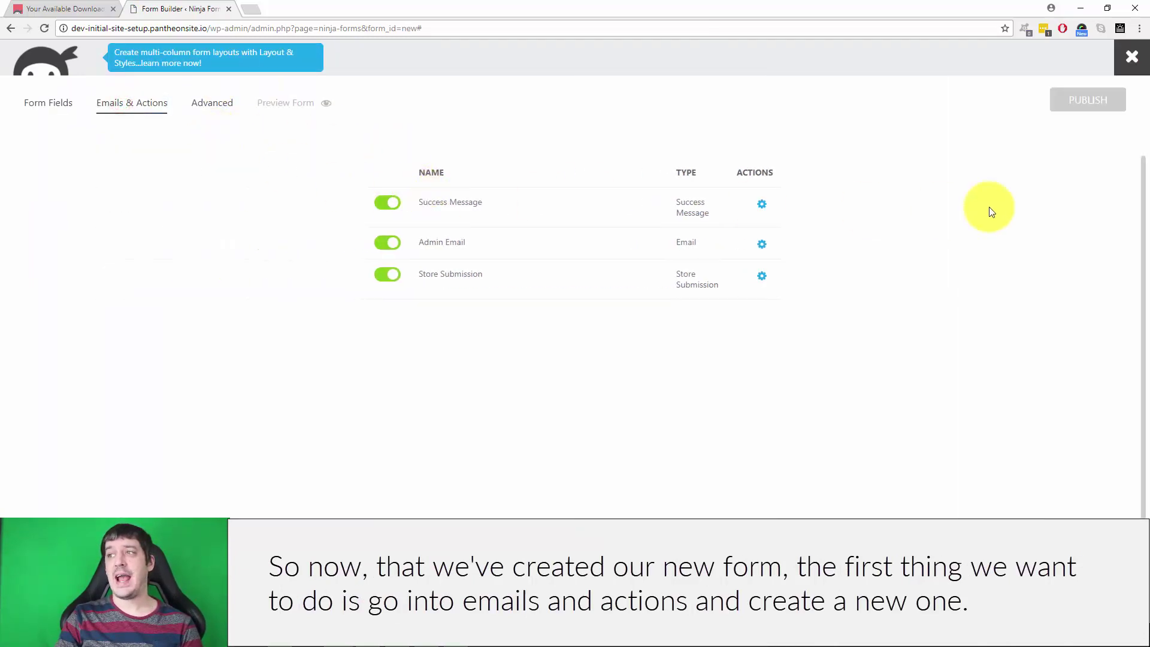
Step: Add a Create Post action with its post type set to Posts
left_click(1120, 617)
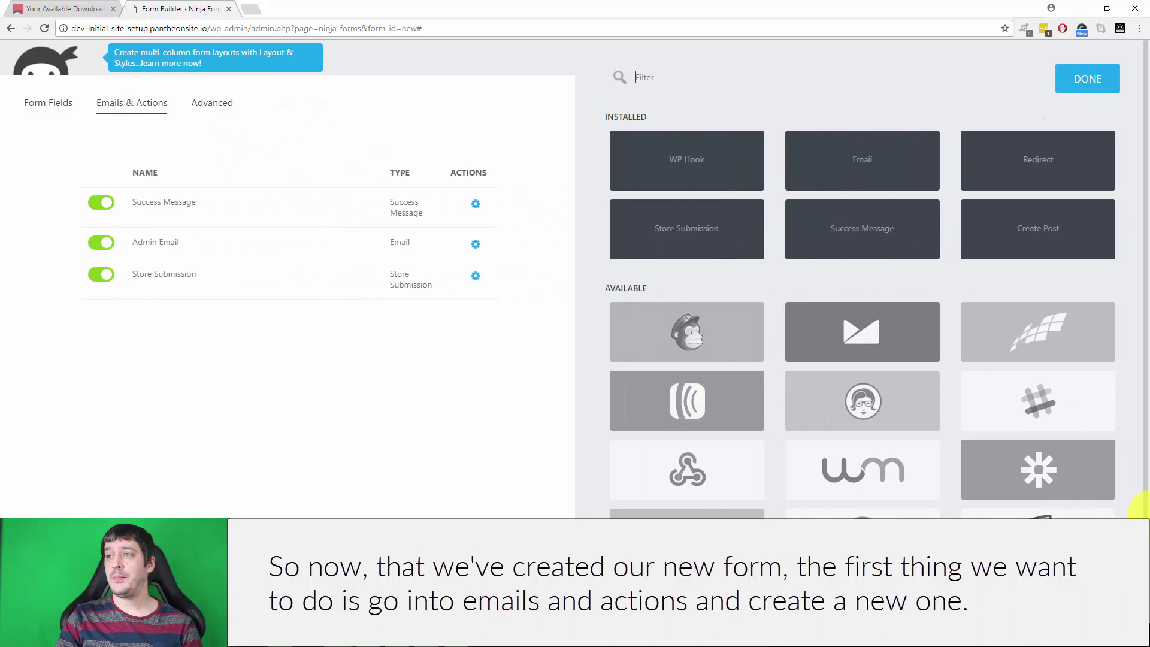
left_click(1020, 226)
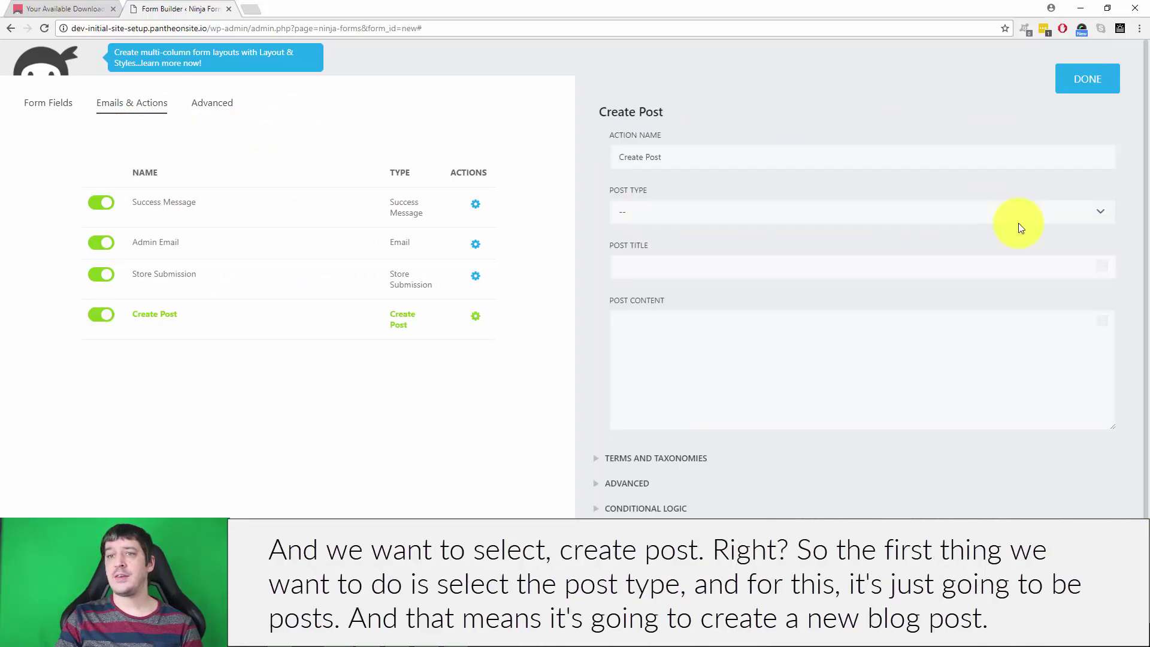
left_click(834, 211)
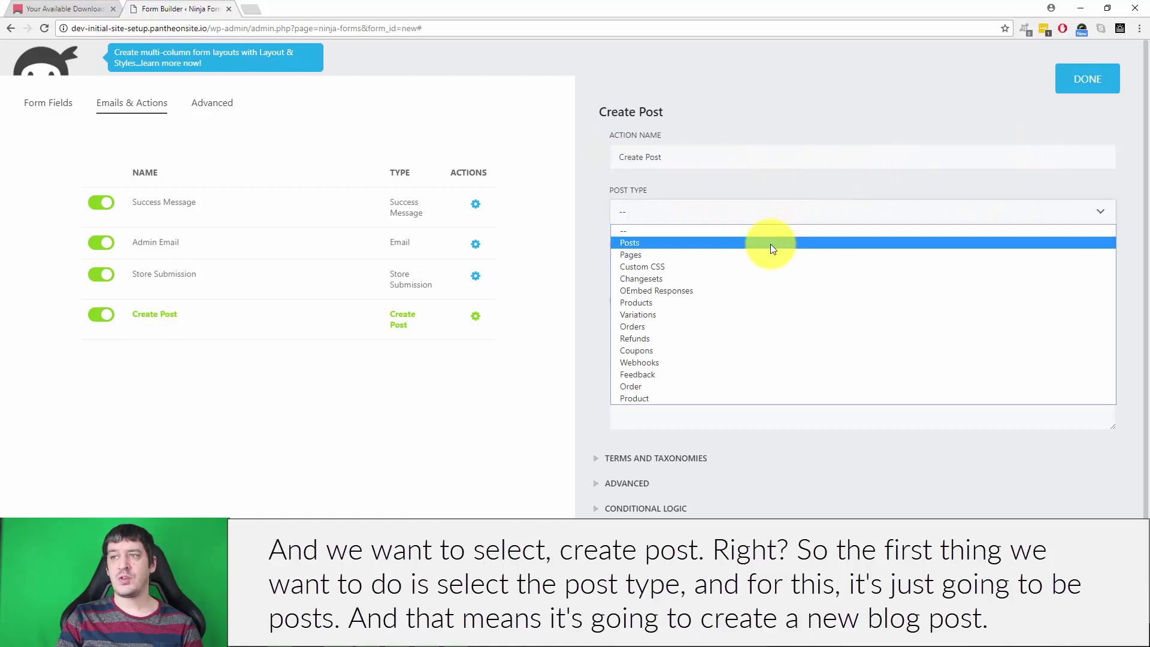
left_click(648, 243)
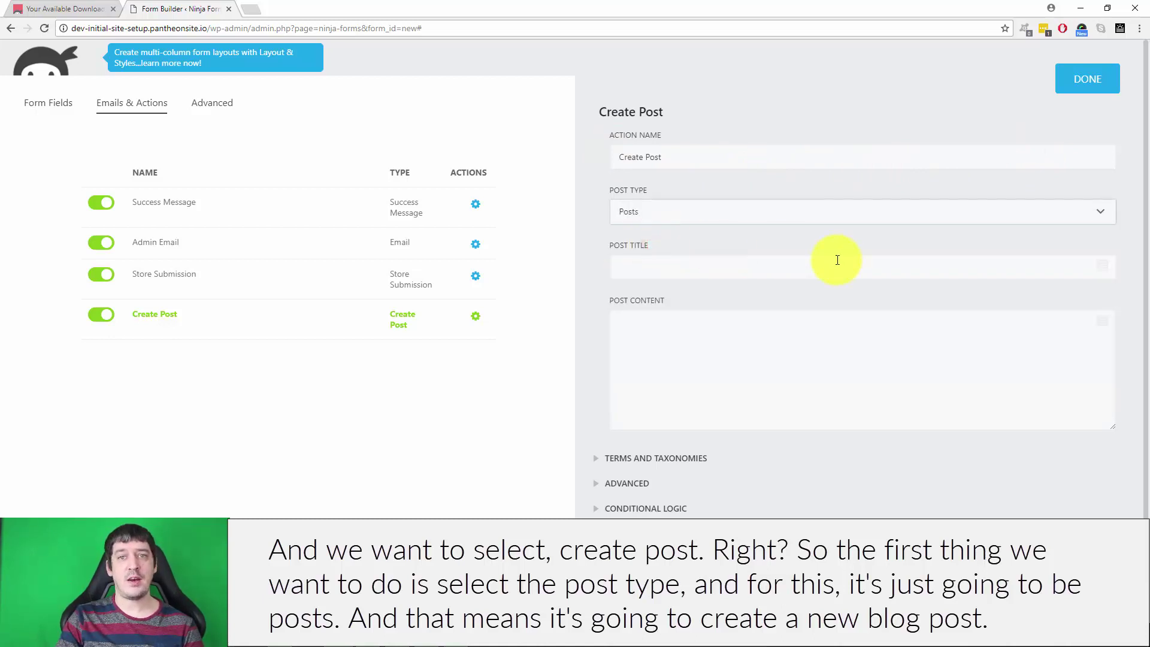
Step: Look over the Create Post action's post title, post content and taxonomy settings
left_click(976, 267)
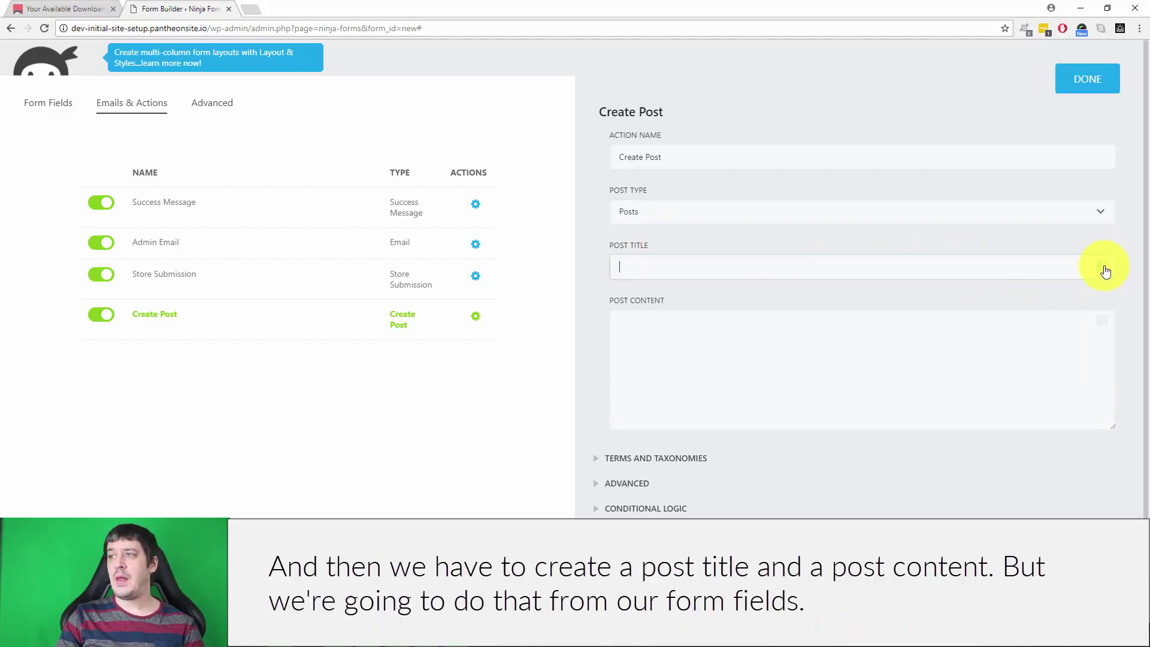
left_click(1106, 271)
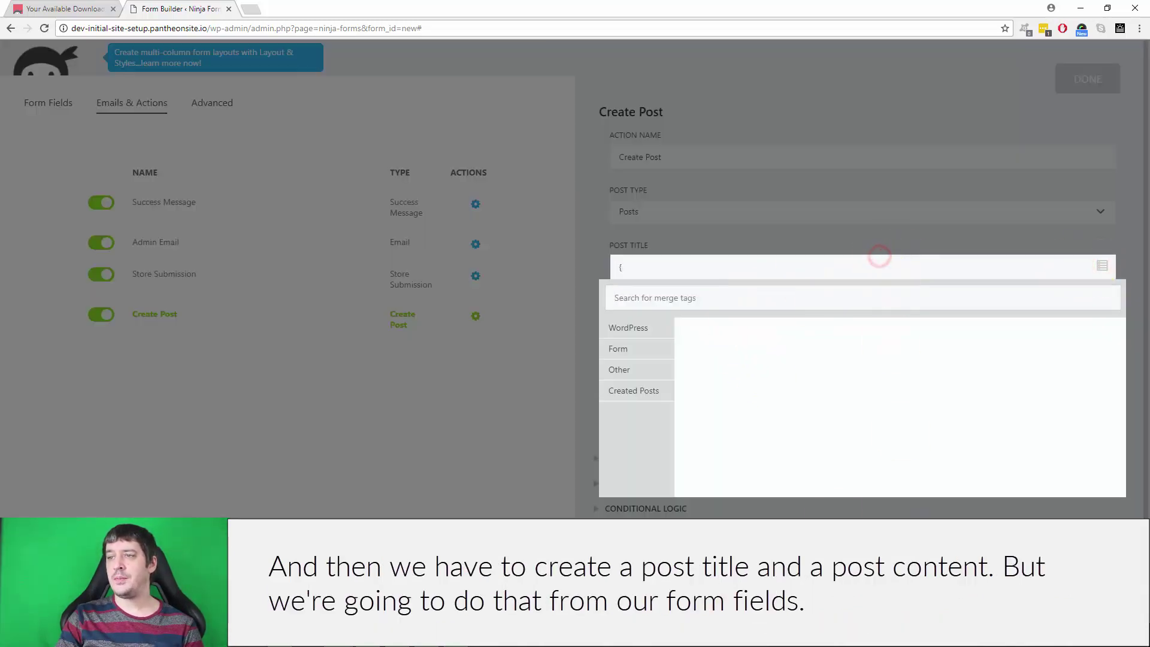
left_click(828, 500)
left_click(770, 332)
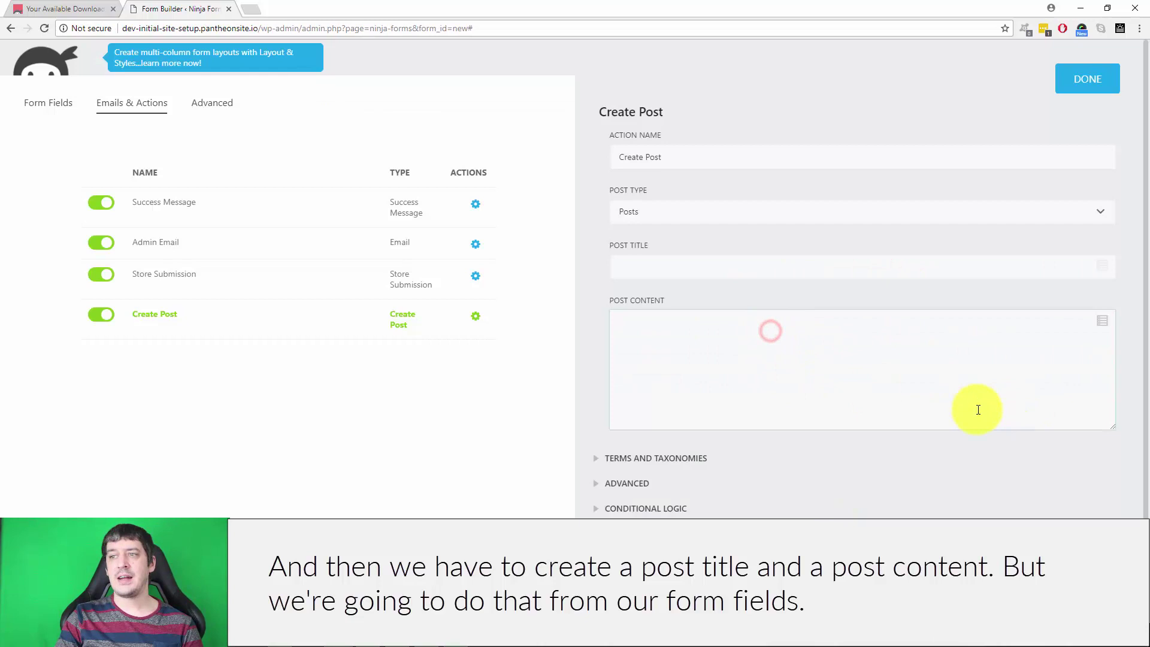
left_click(633, 458)
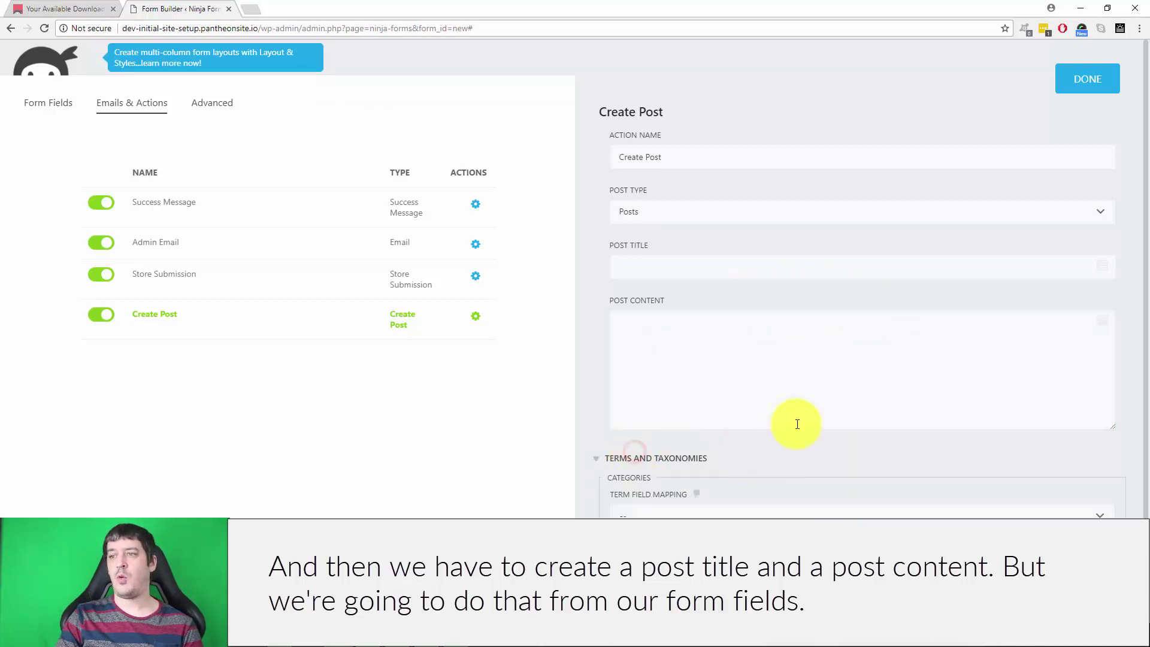
scroll(797, 424, "down", 4)
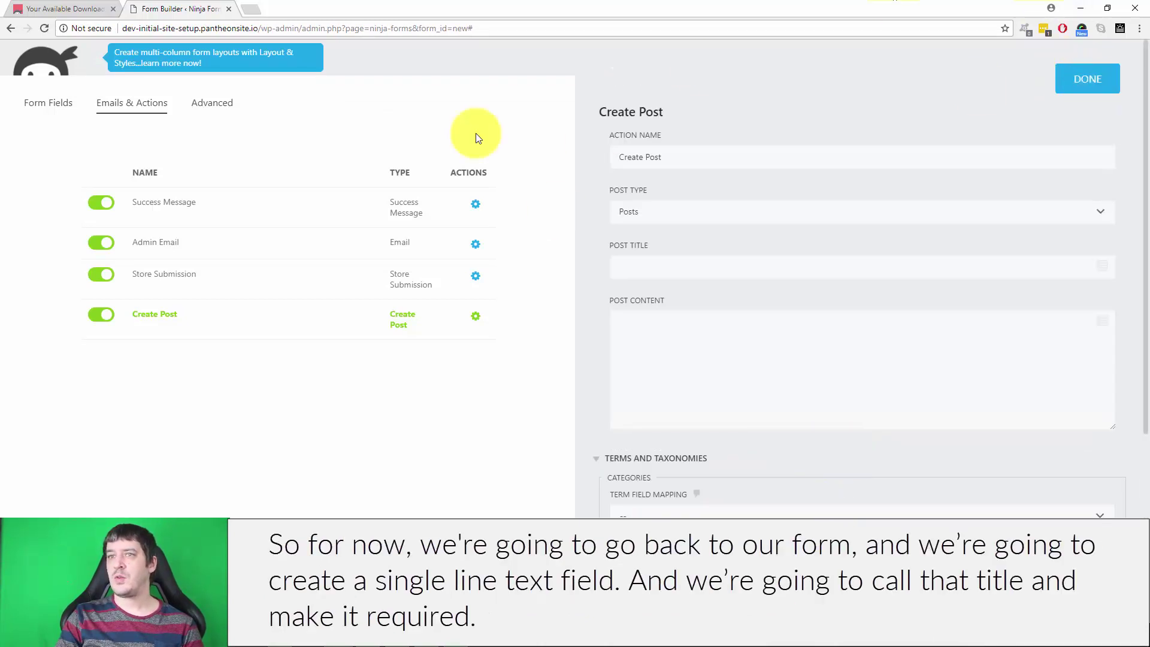
Step: Add a required single line text field labelled 'Title'
left_click(48, 103)
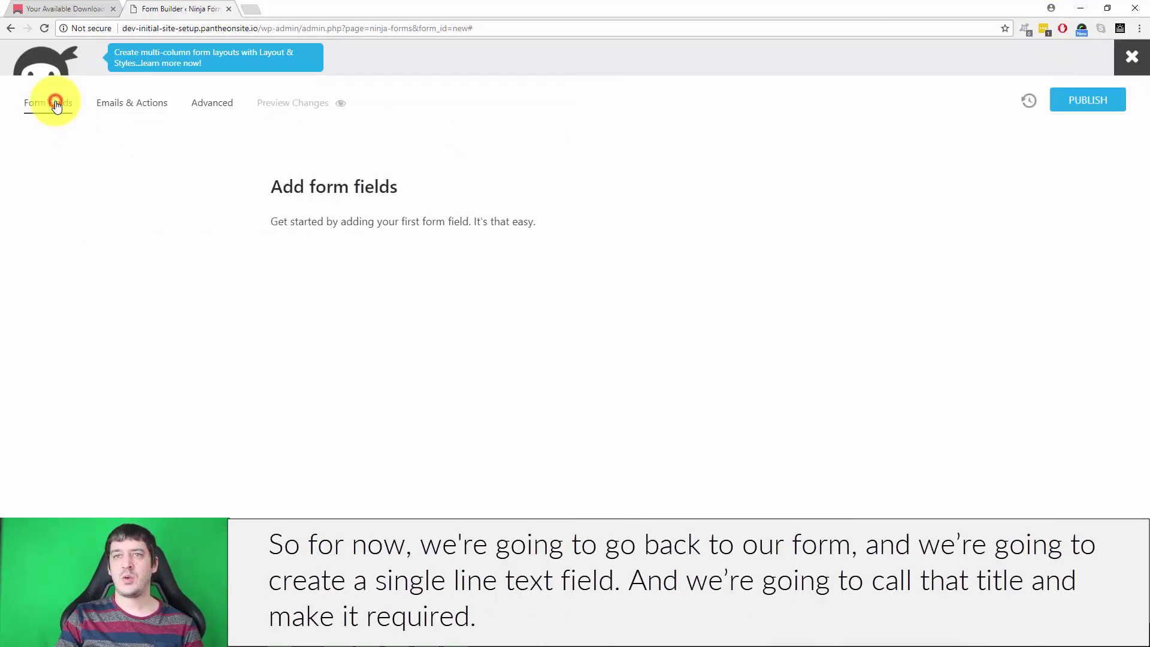
left_click(1082, 444)
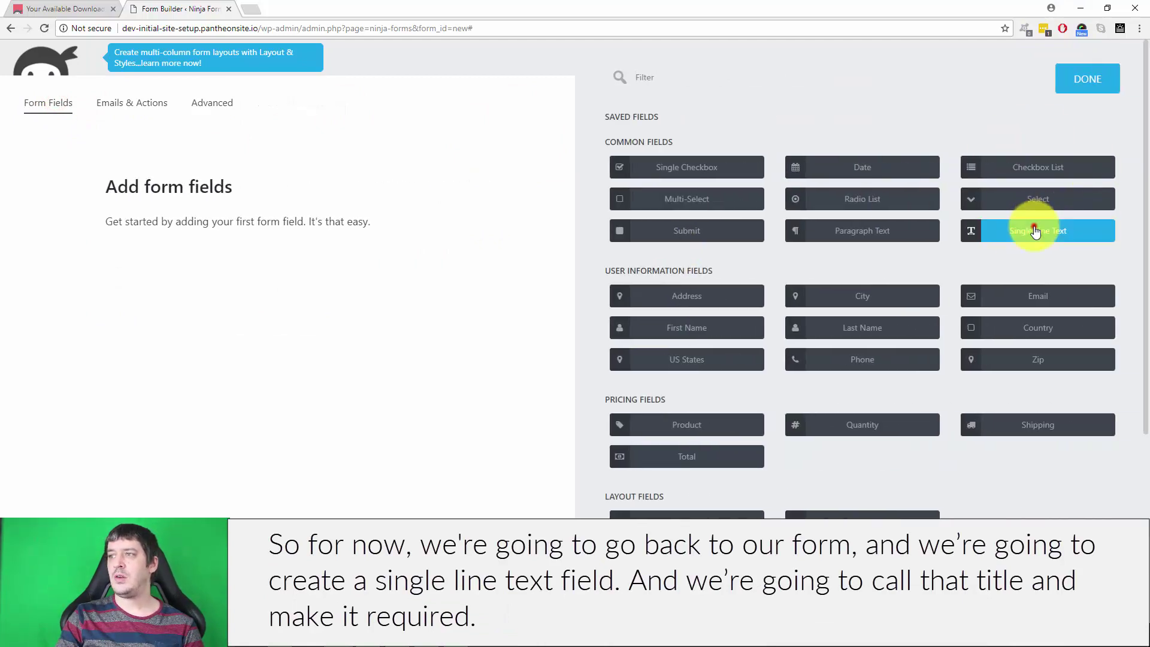
left_click(1036, 232)
left_click(290, 191)
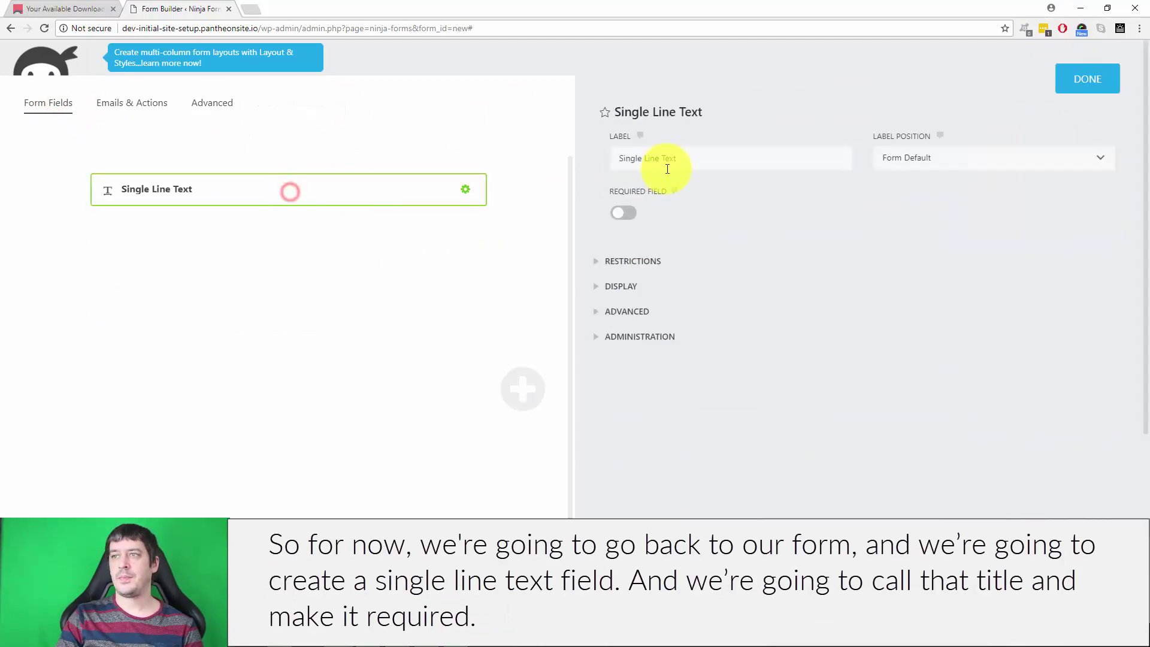
triple_click(701, 157)
type("Title")
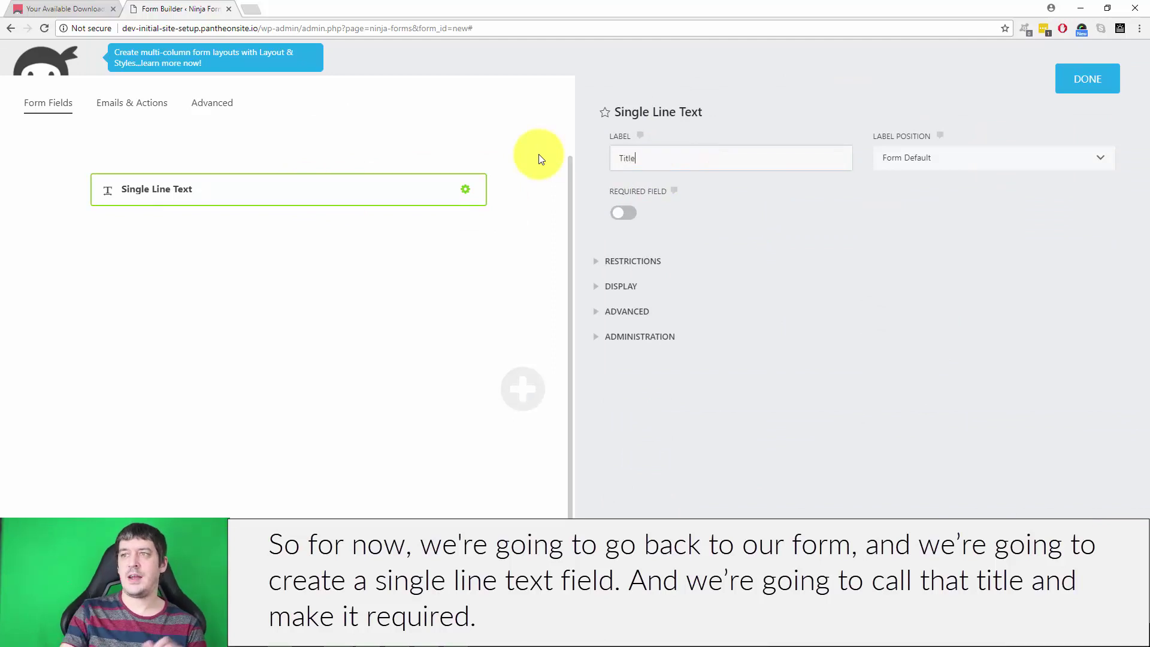
left_click(623, 213)
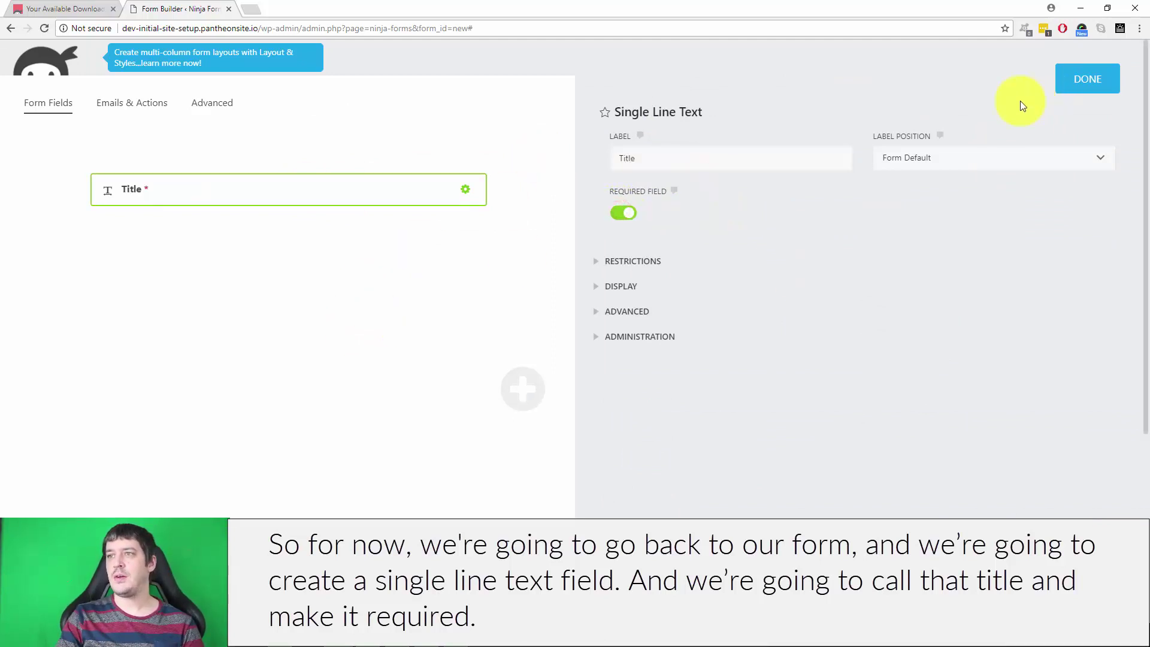
left_click(1070, 86)
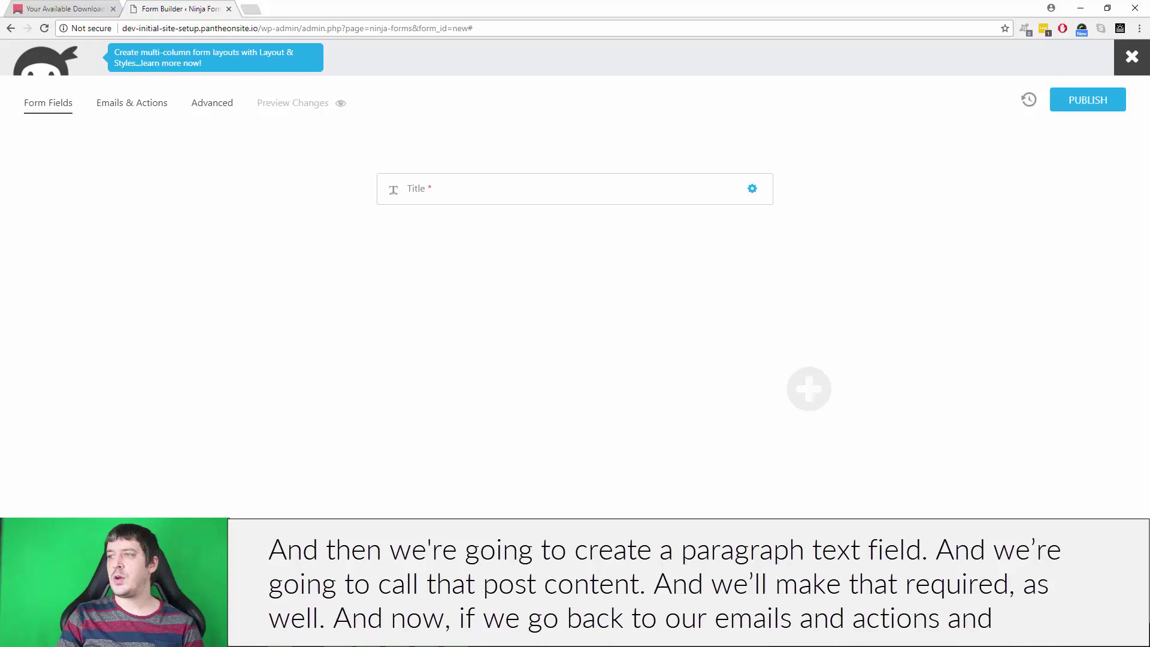
Step: Add a required paragraph text field labelled 'Post Content'
left_click(809, 389)
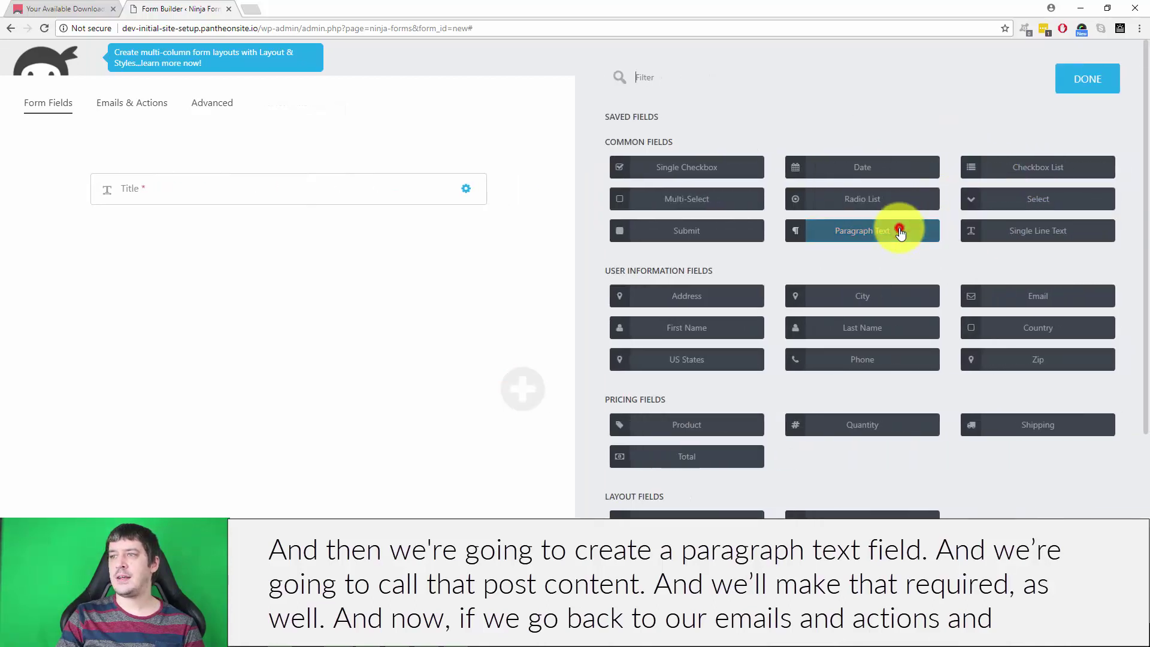
left_click(900, 233)
left_click(250, 237)
left_click(703, 163)
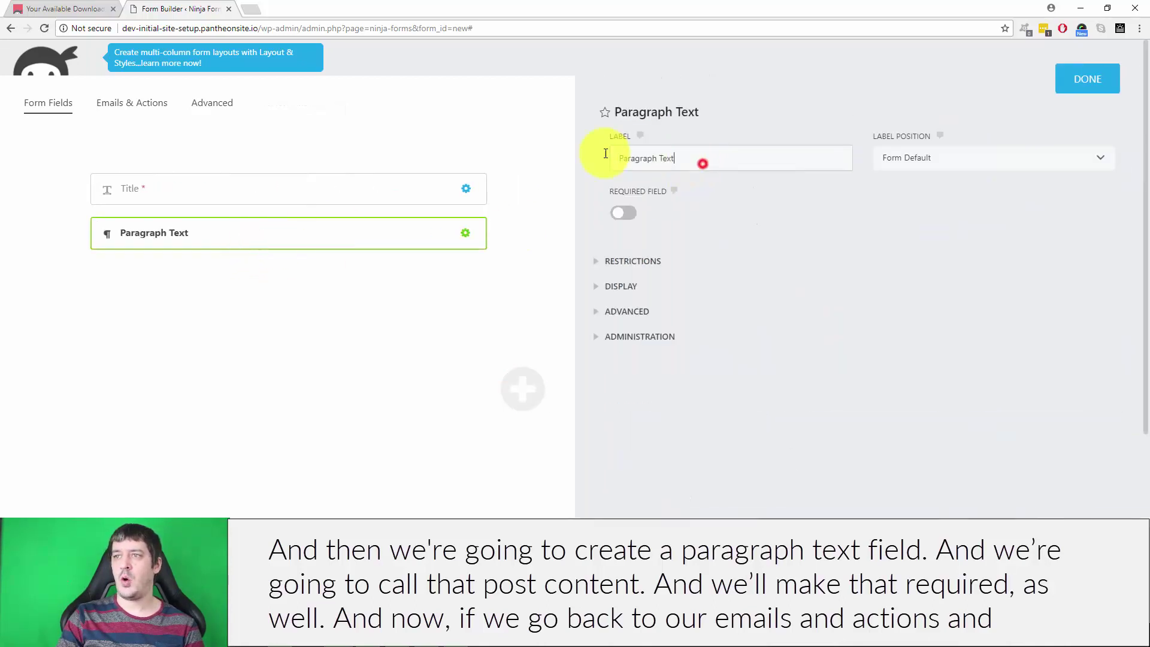
key("ctrl+a")
type("Post Co")
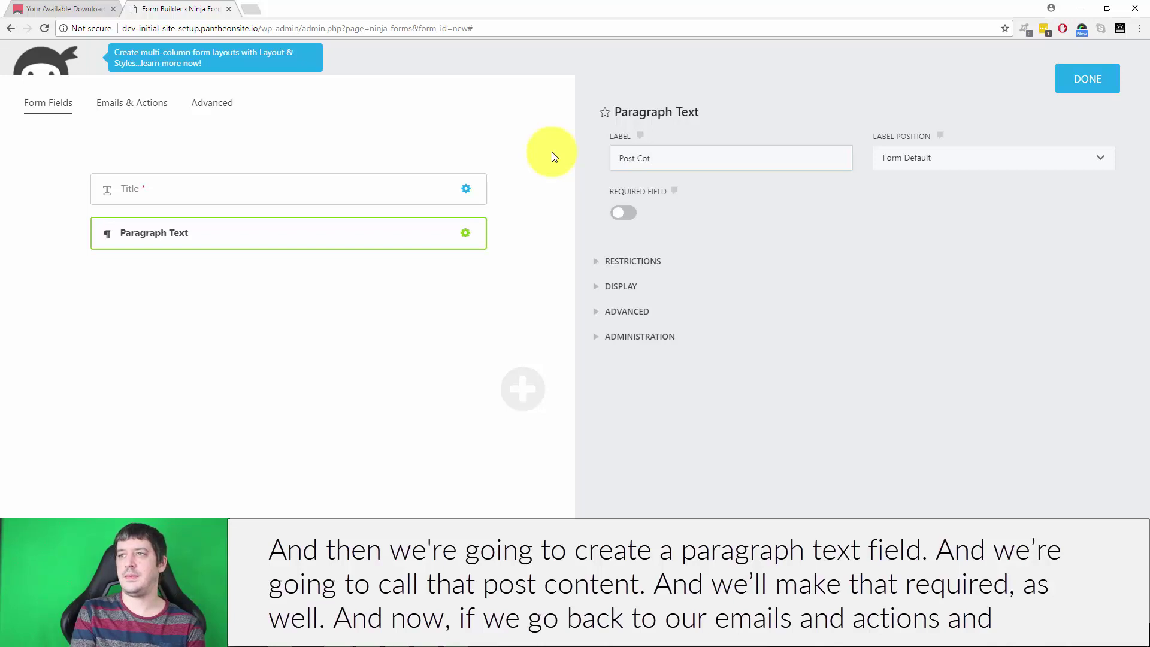
type("ntent")
left_click(622, 213)
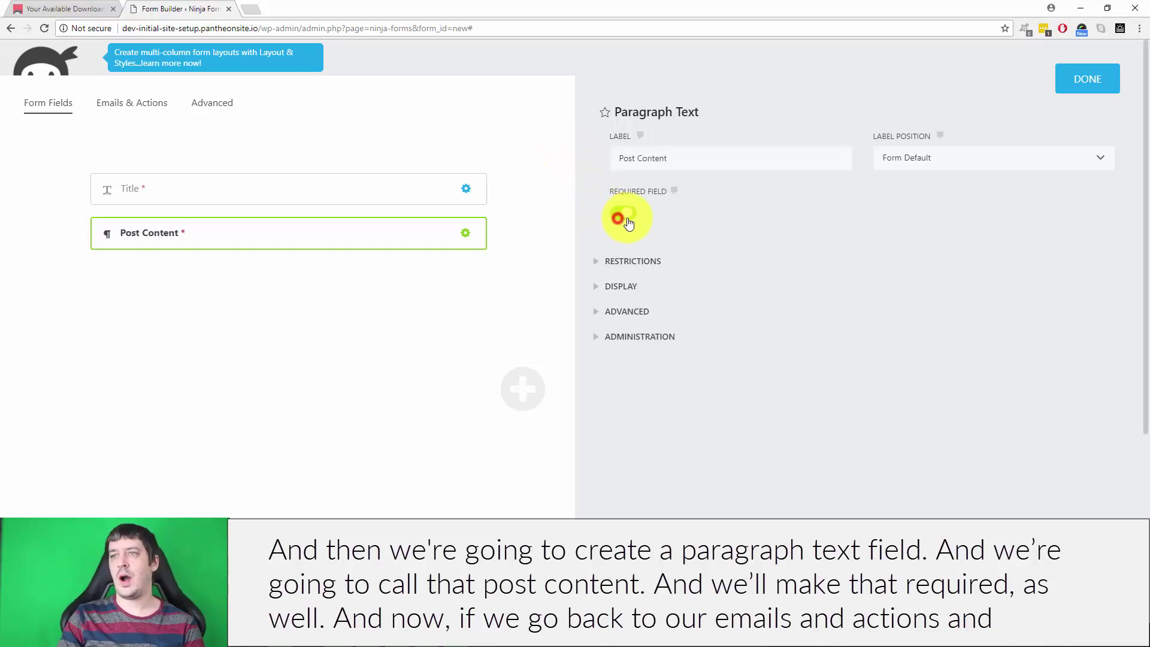
left_click(1083, 79)
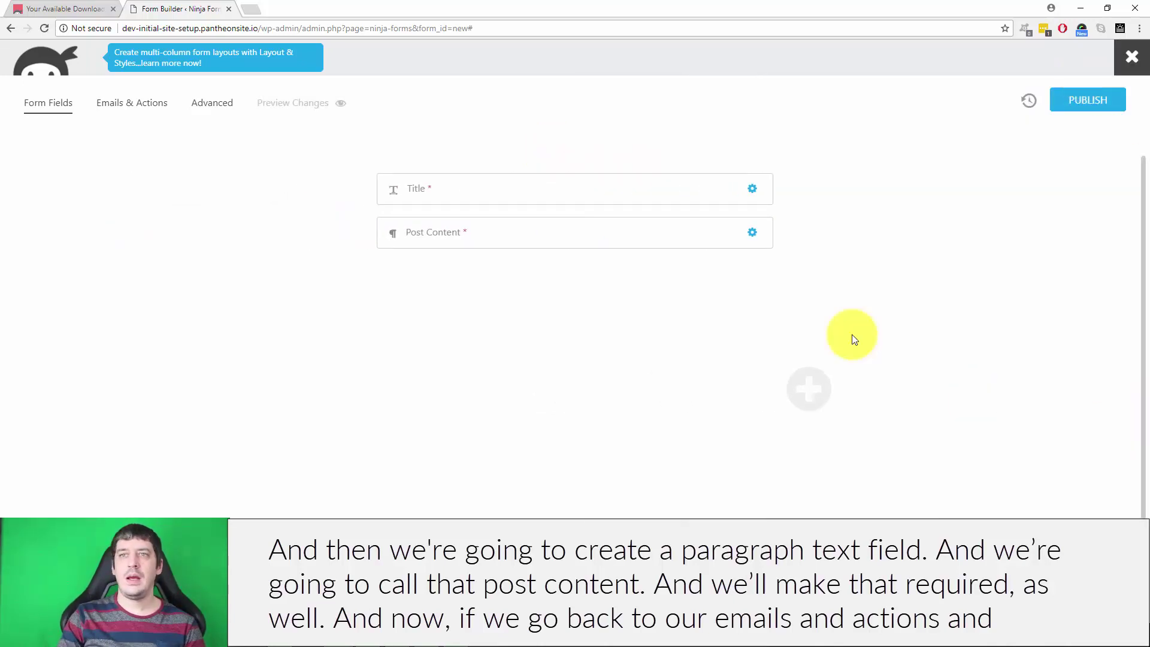
Step: Set the Create Post action's Post Title to the Title field's merge tag
left_click(135, 104)
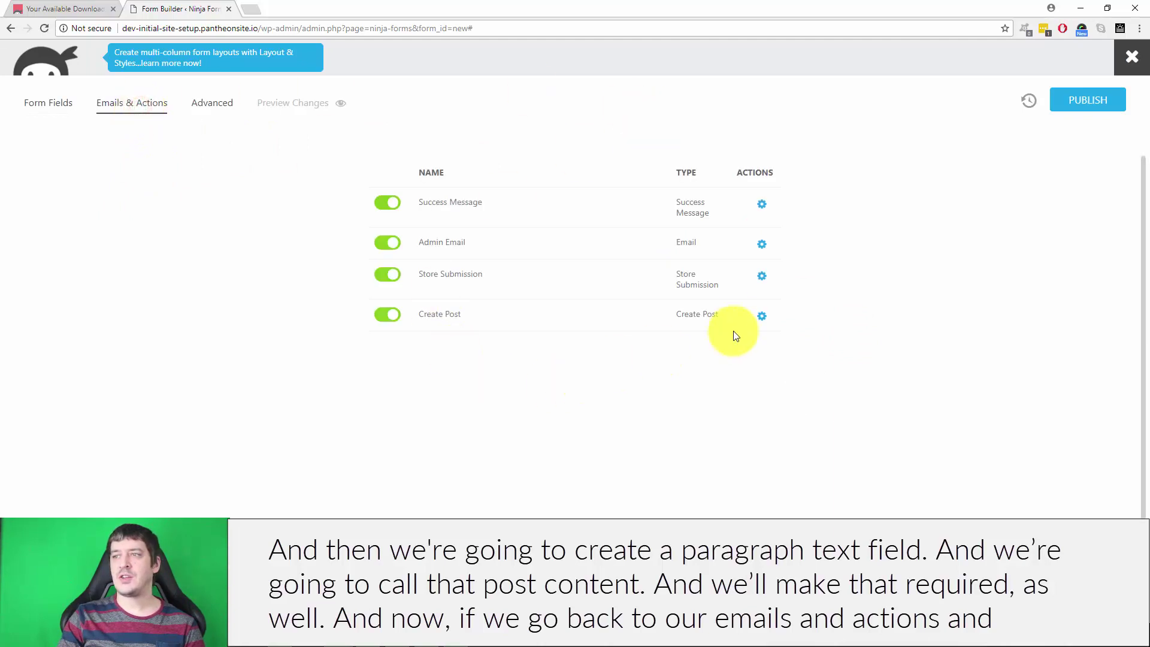
left_click(763, 316)
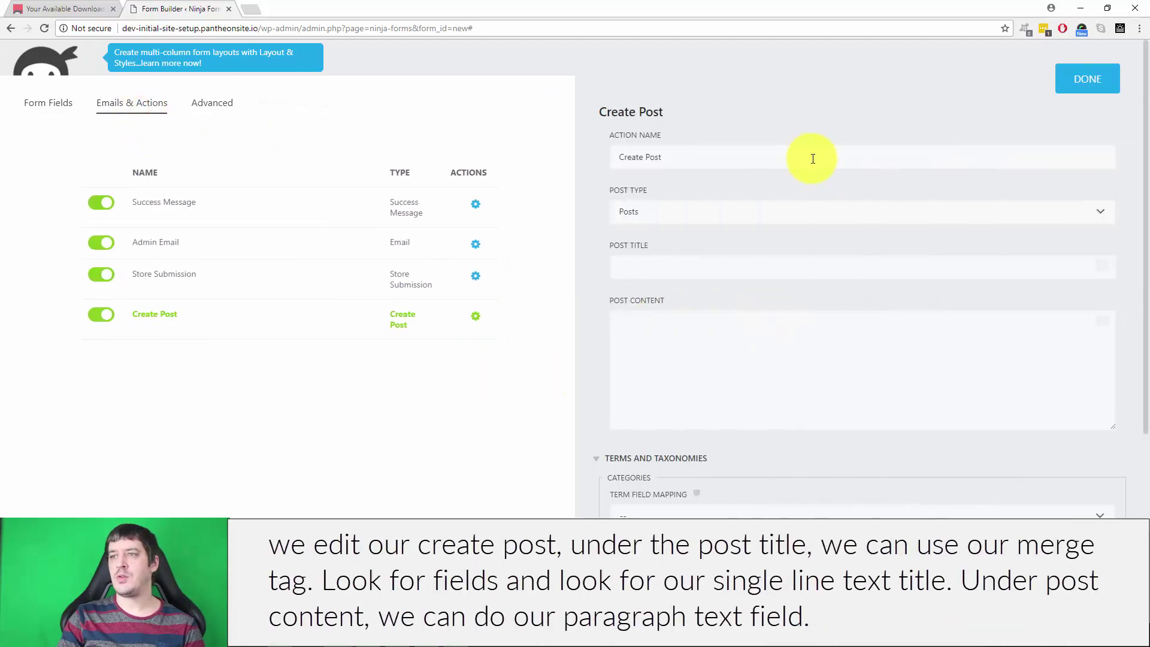
left_click(1106, 266)
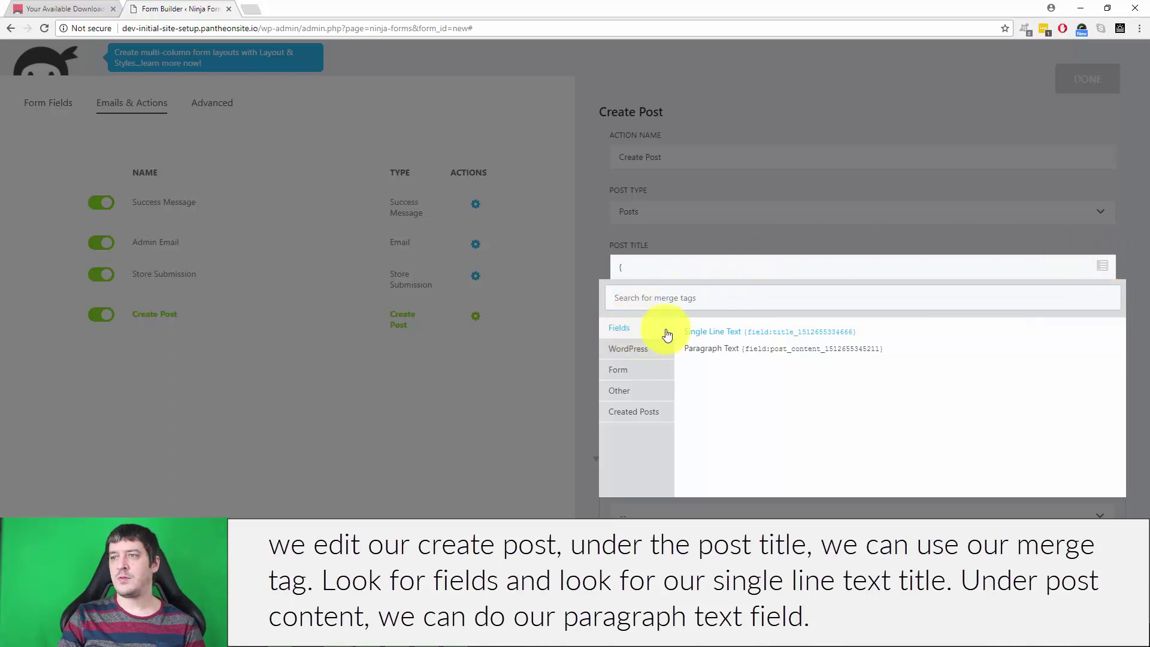
left_click(786, 334)
Step: Set the action's Post Content to the Post Content field's merge tag
left_click(775, 337)
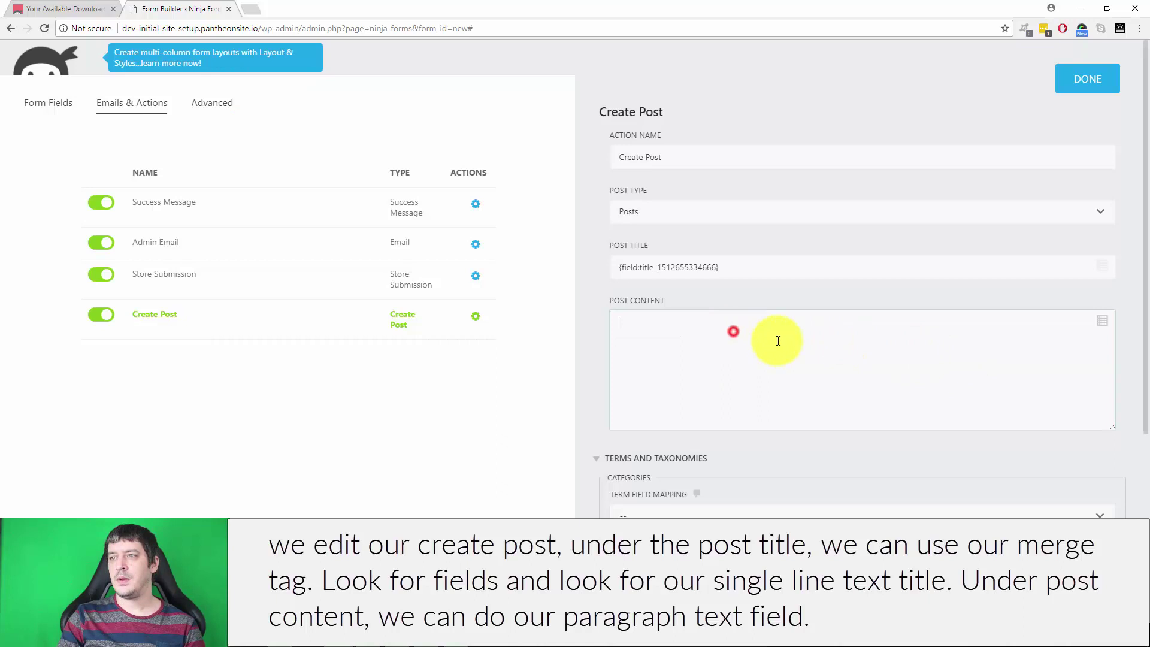
left_click(1104, 323)
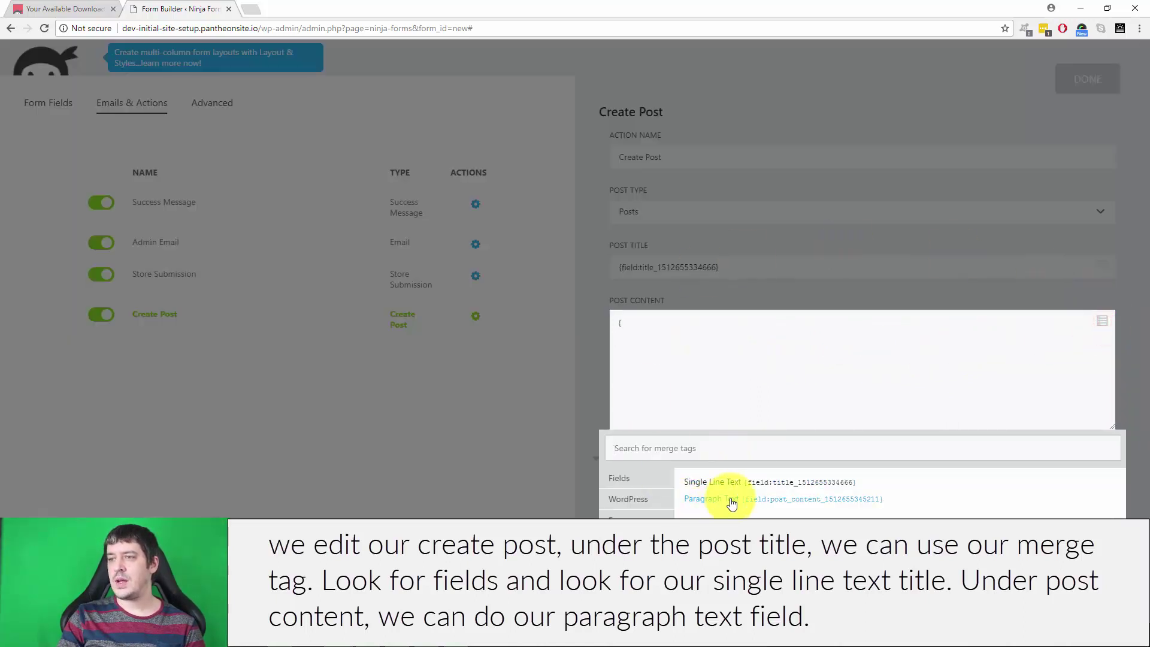
left_click(776, 499)
scroll(950, 400, "down", 4)
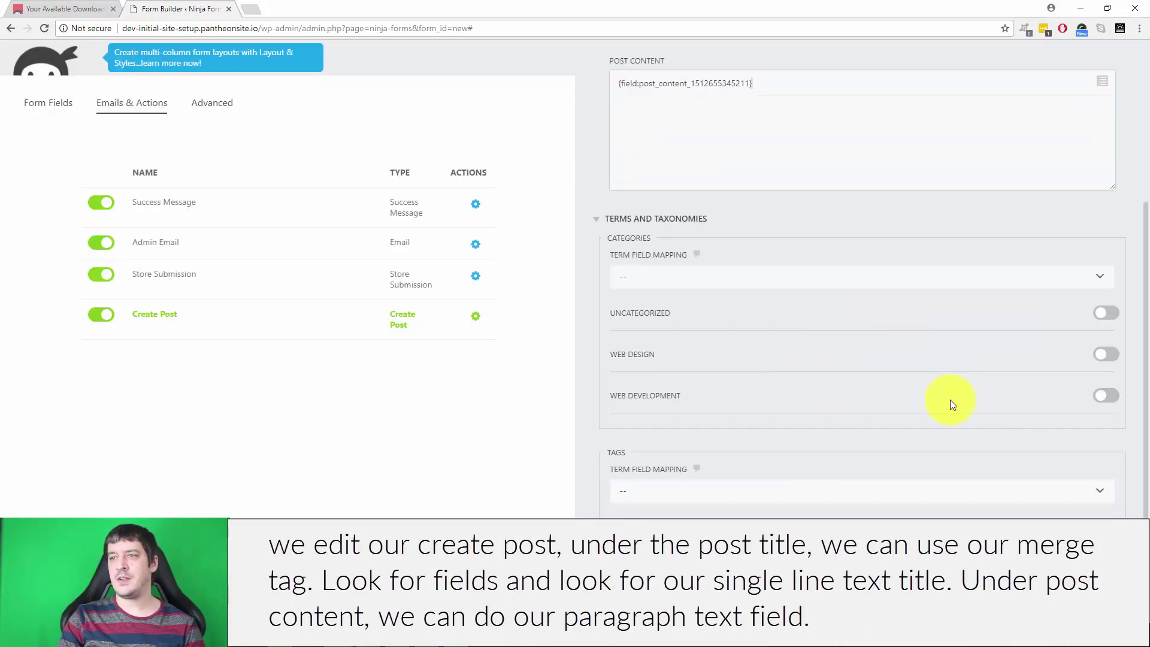
scroll(759, 339, "up", 3)
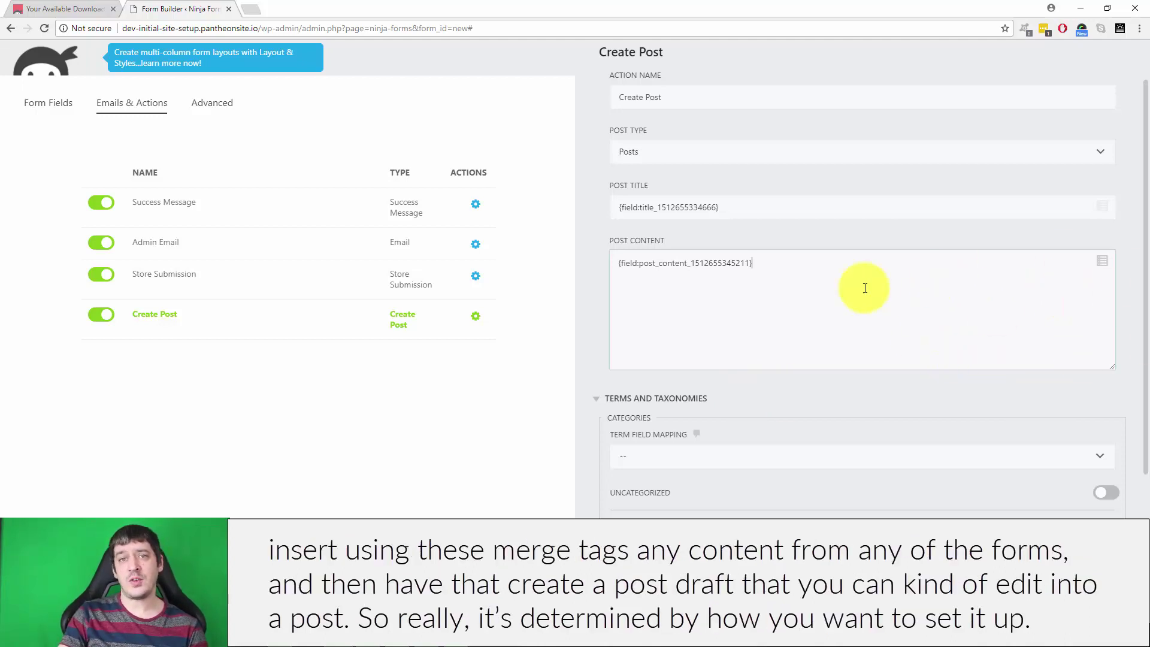
left_click(962, 337)
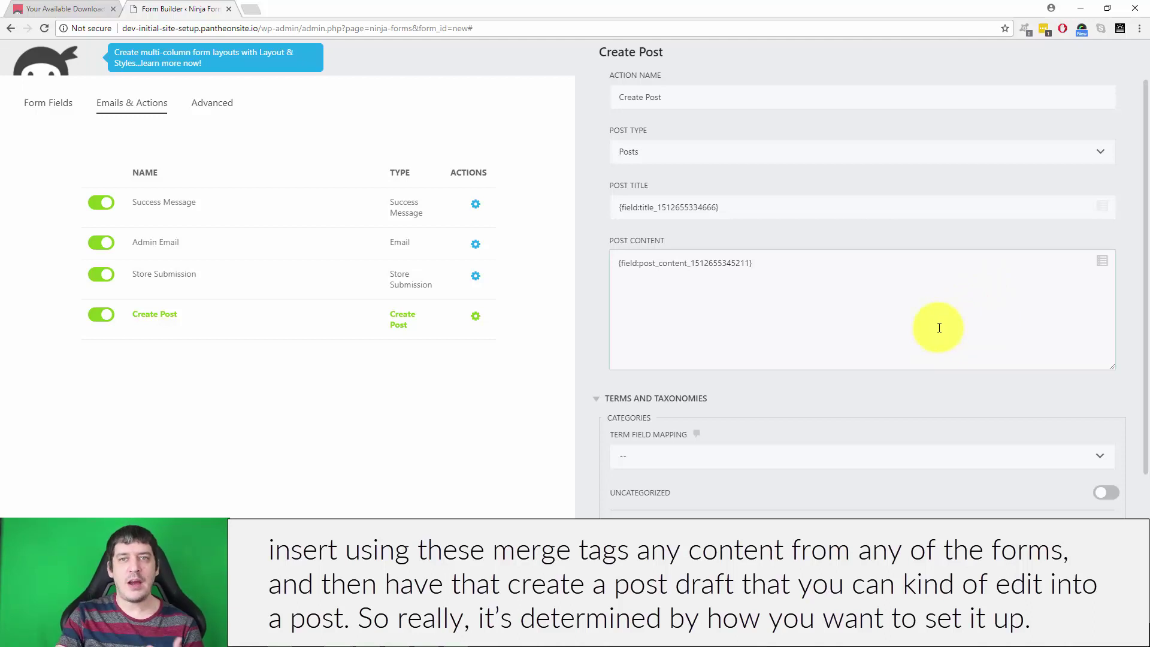
Step: Leave the Create Post action's Categories term mapping empty
scroll(941, 329, "down", 3)
left_click(861, 282)
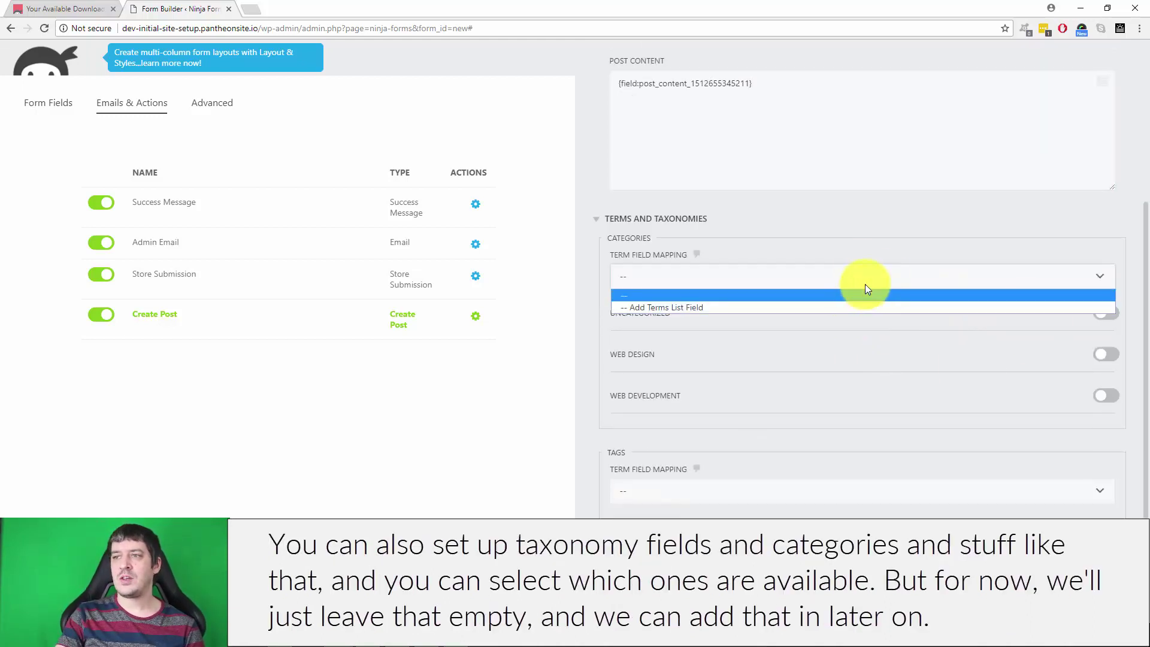
left_click(898, 237)
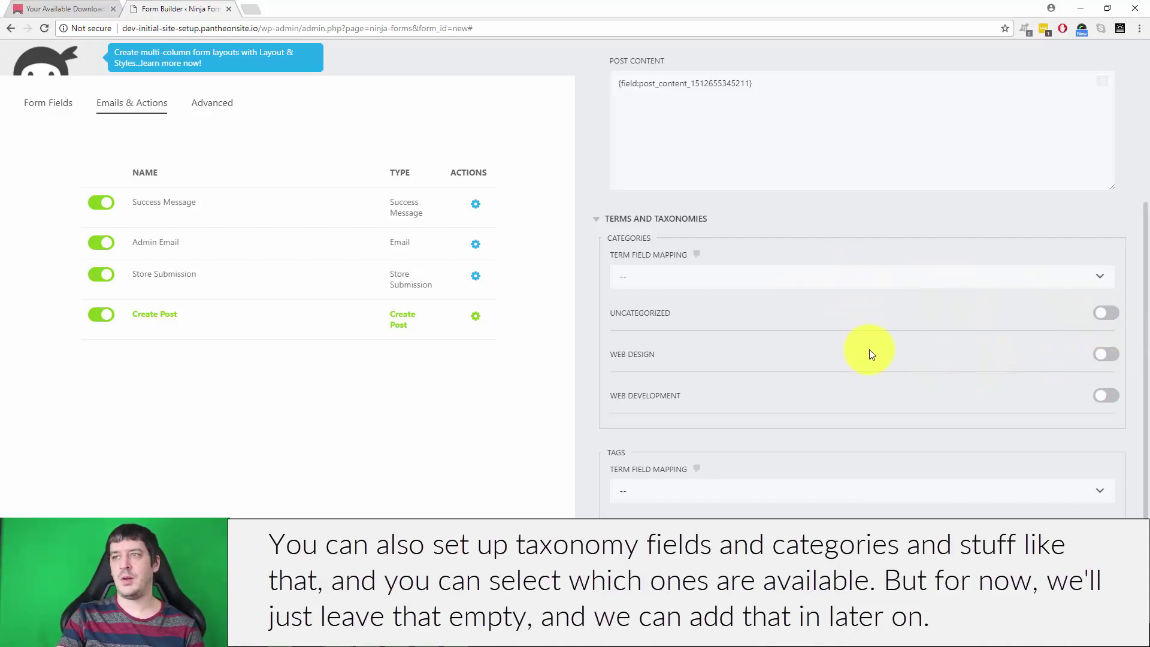
Step: Set Post Author to a specific site user and Post Status to Pending Review
scroll(822, 327, "down", 1)
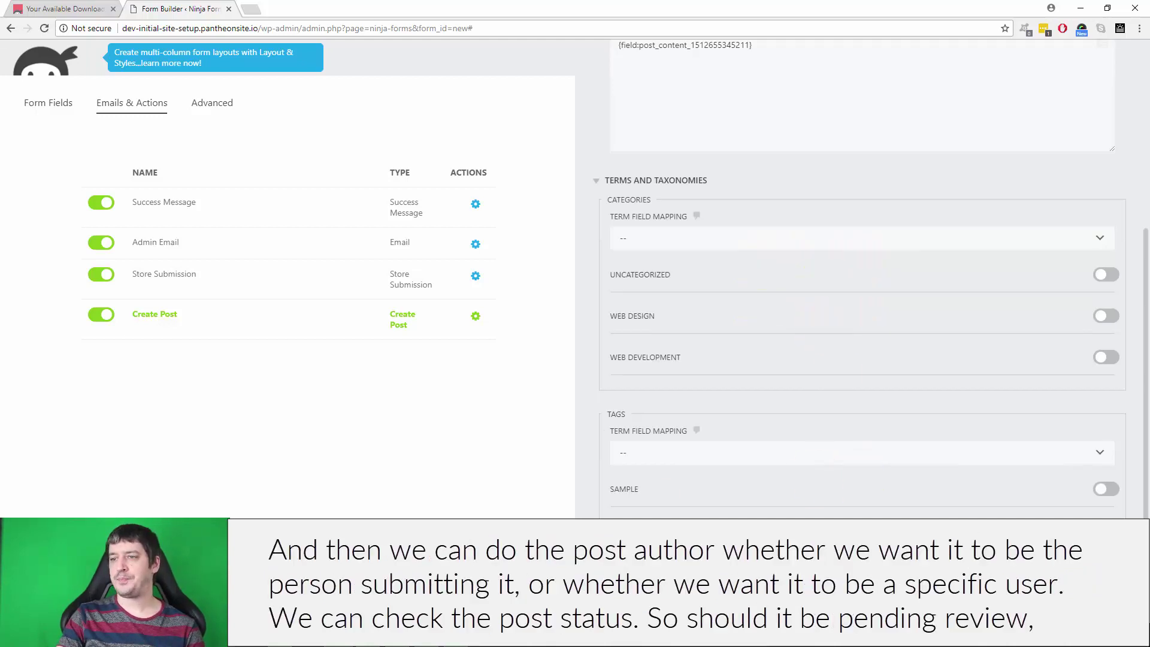
scroll(827, 480, "down", 7)
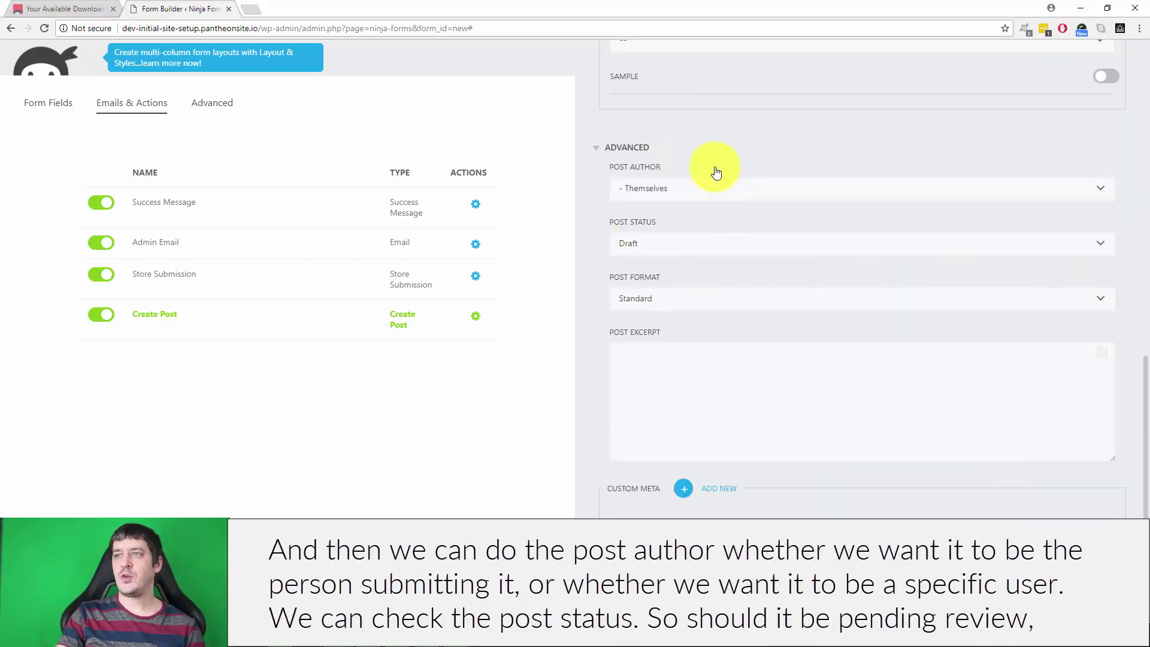
left_click(715, 187)
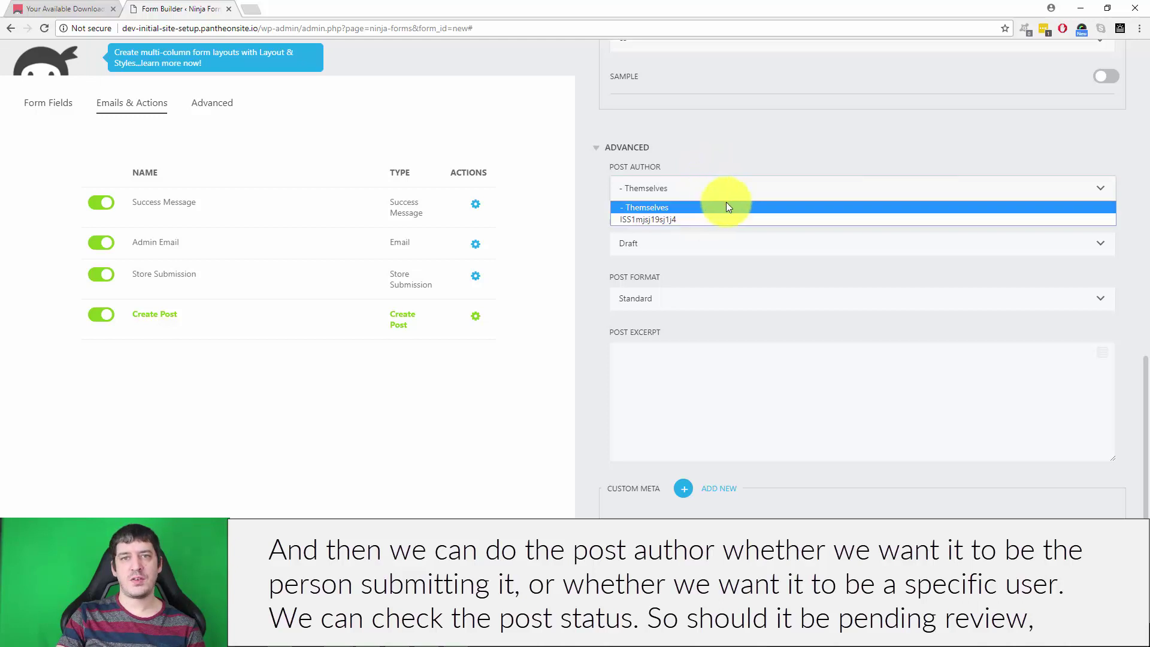
left_click(790, 219)
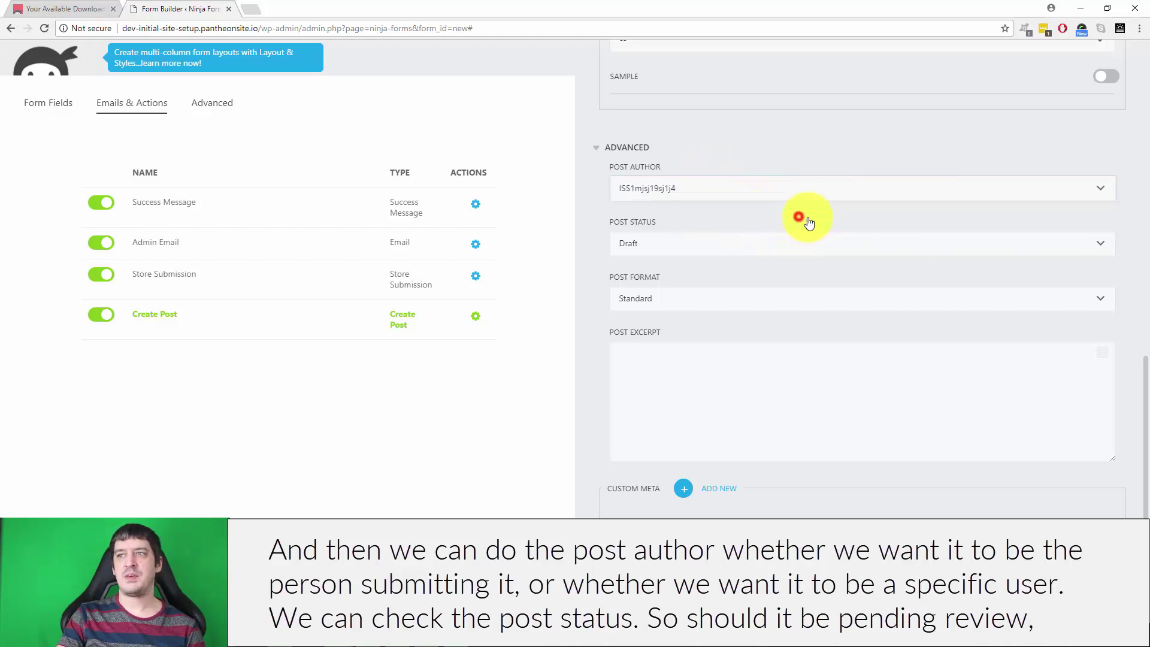
left_click(728, 240)
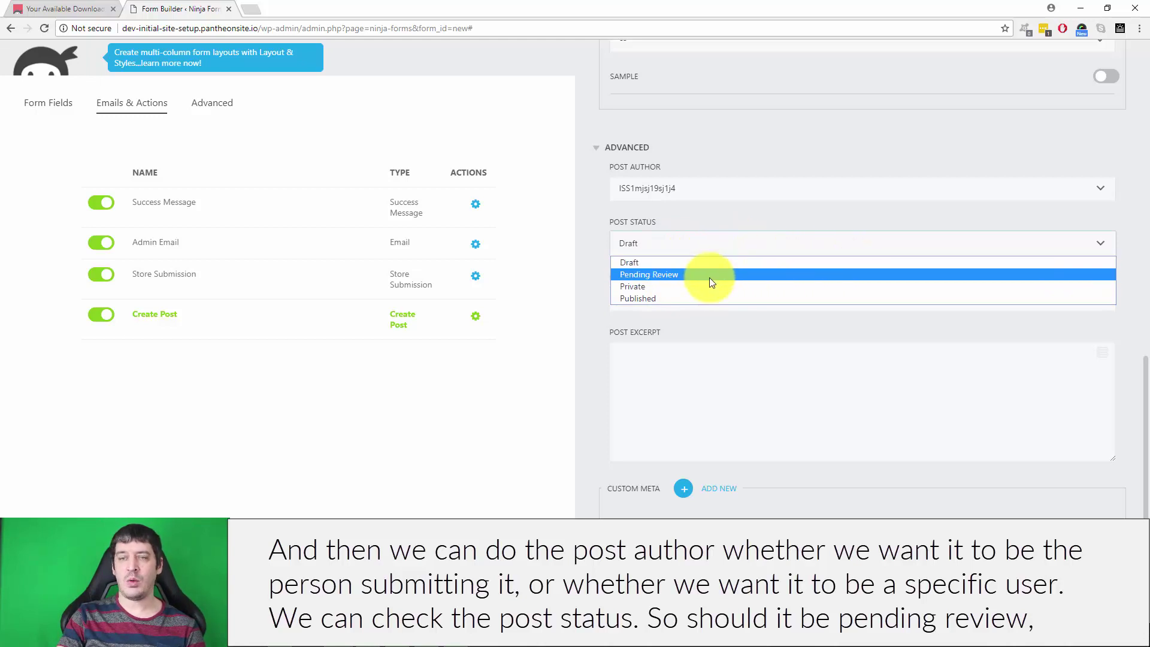
left_click(663, 275)
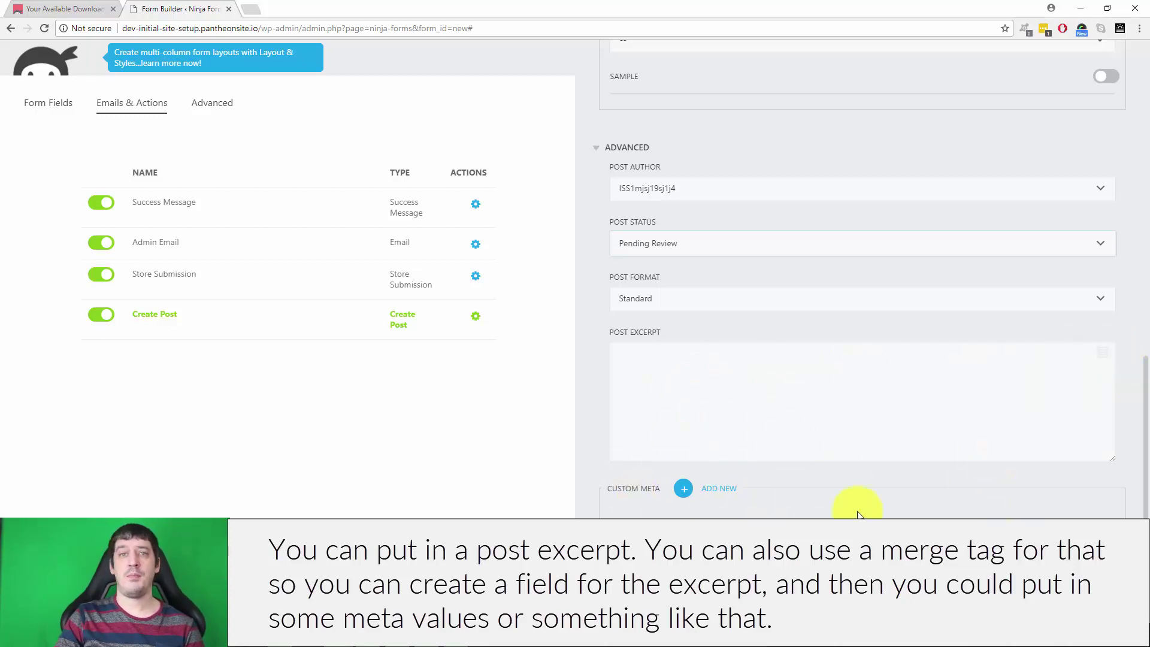
scroll(844, 496, "up", 5)
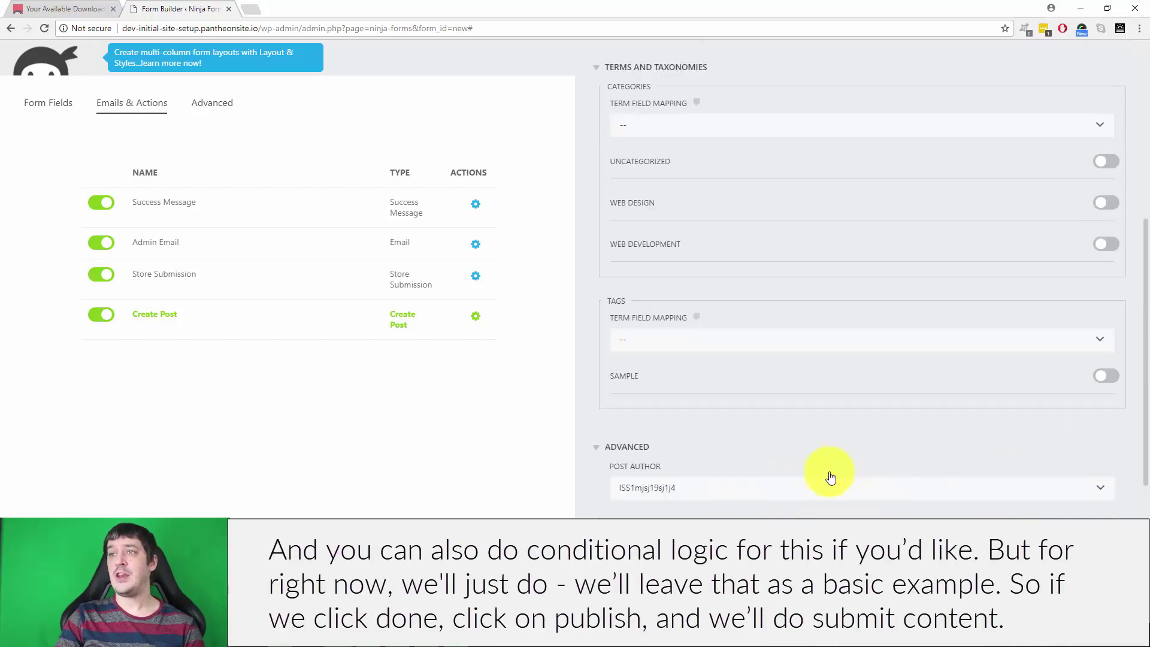
scroll(830, 475, "down", 5)
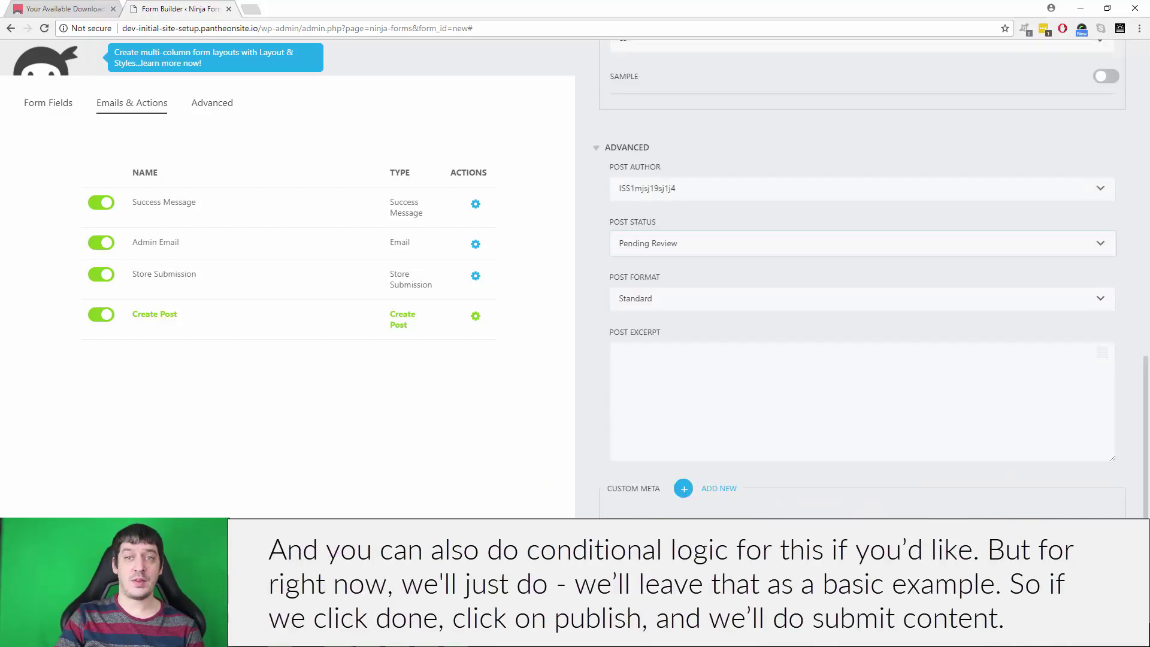
scroll(1002, 452, "up", 12)
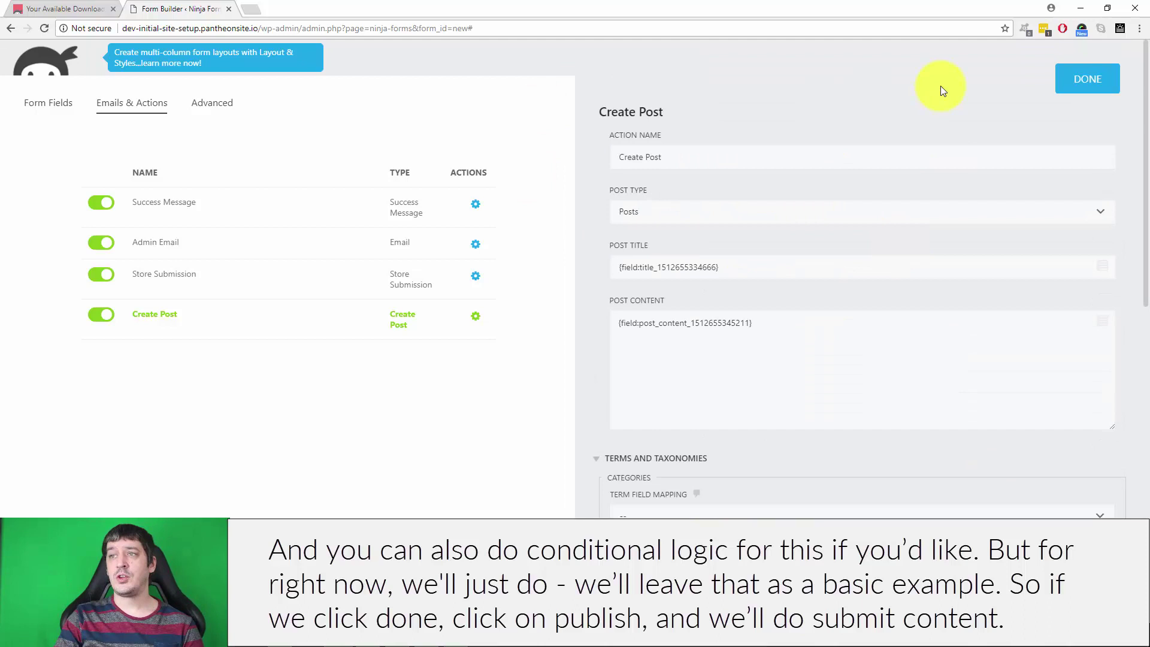
Step: Publish the form under the title 'Submit Content' and close the form builder
left_click(1086, 78)
left_click(1087, 100)
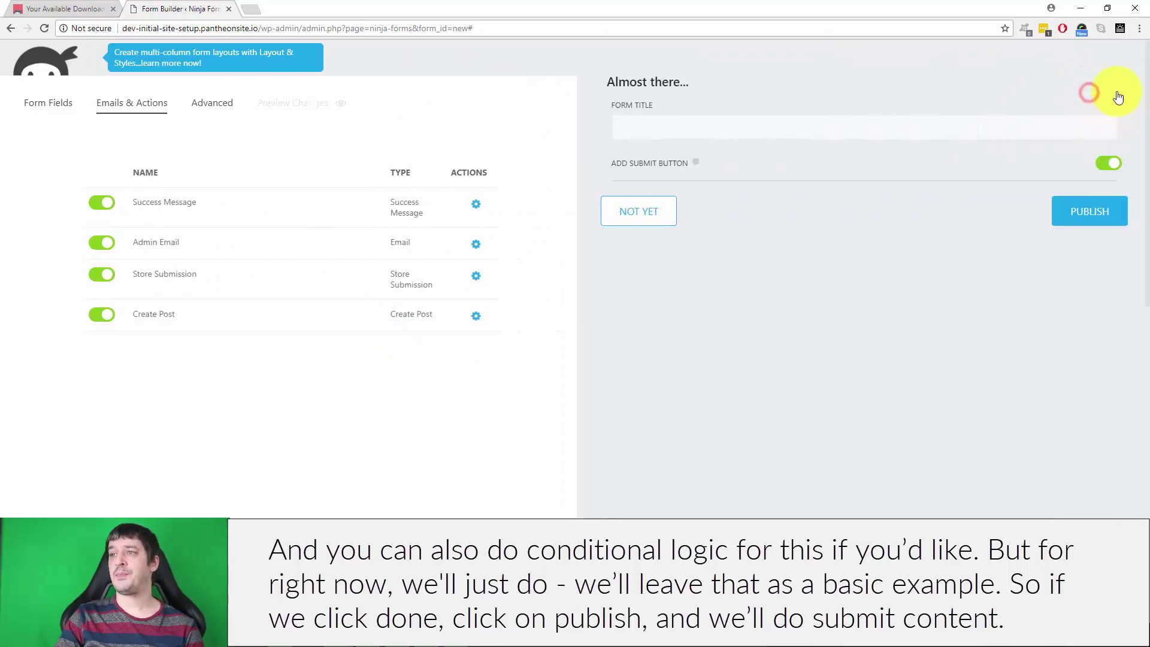
left_click(676, 127)
type("Subm")
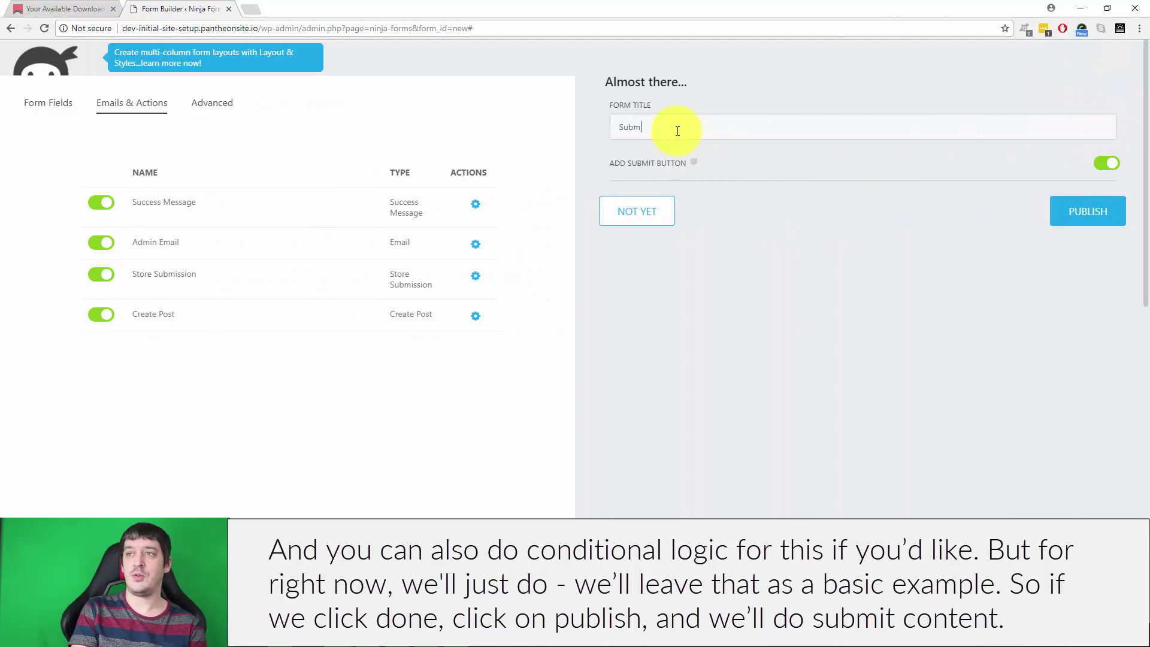
type("it Content")
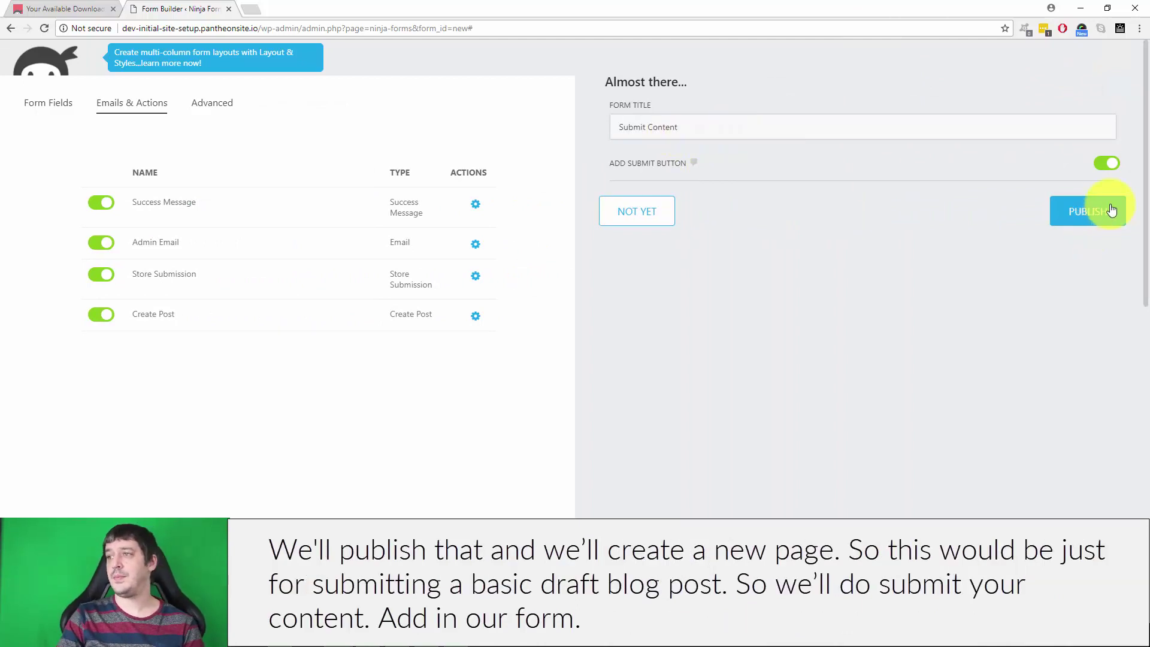
left_click(1110, 204)
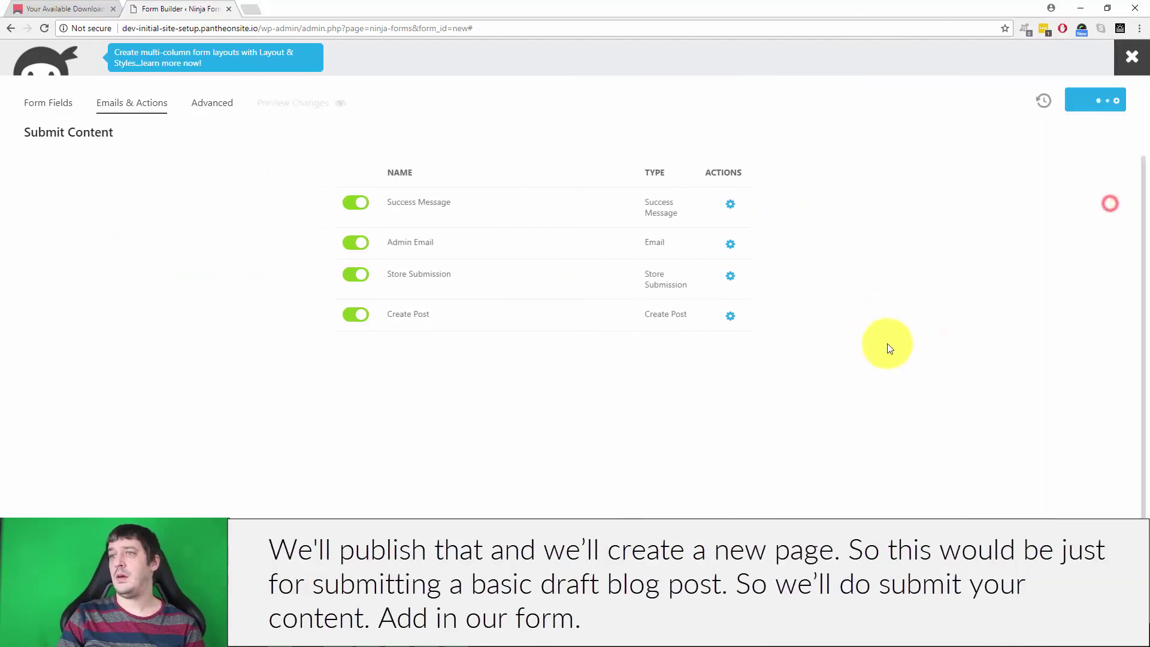
left_click(1126, 59)
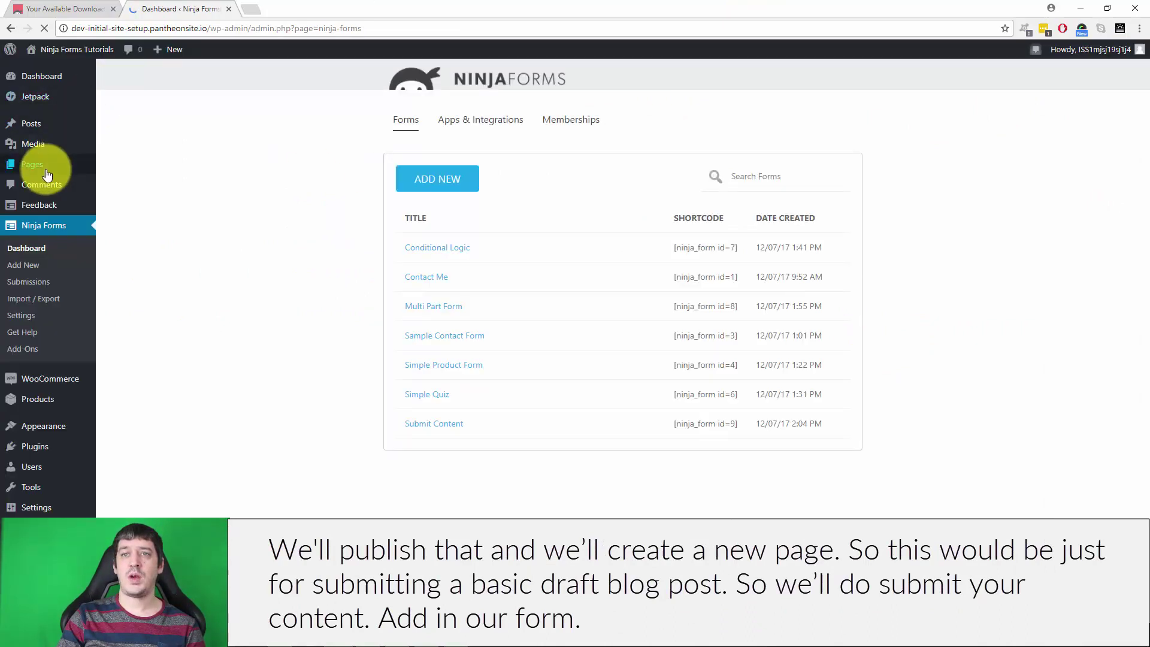
Step: Start a new page in another tab and title it 'Submit Your Content'
mouse_move(42, 167)
right_click(122, 195)
left_click(149, 196)
left_click(284, 9)
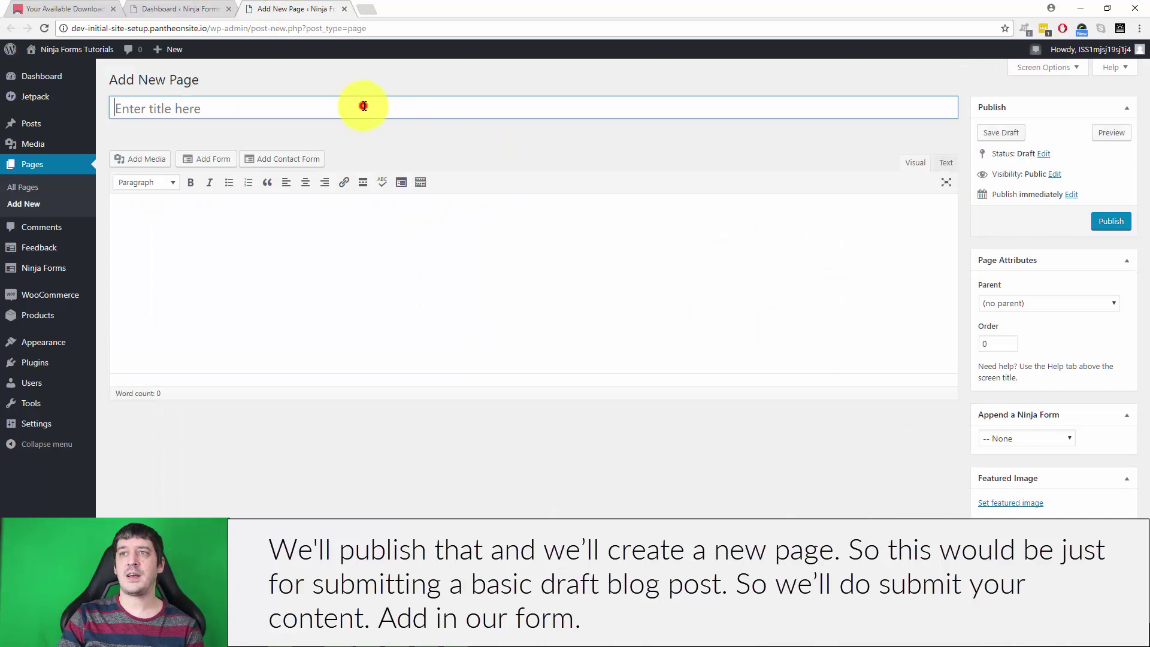
left_click(365, 106)
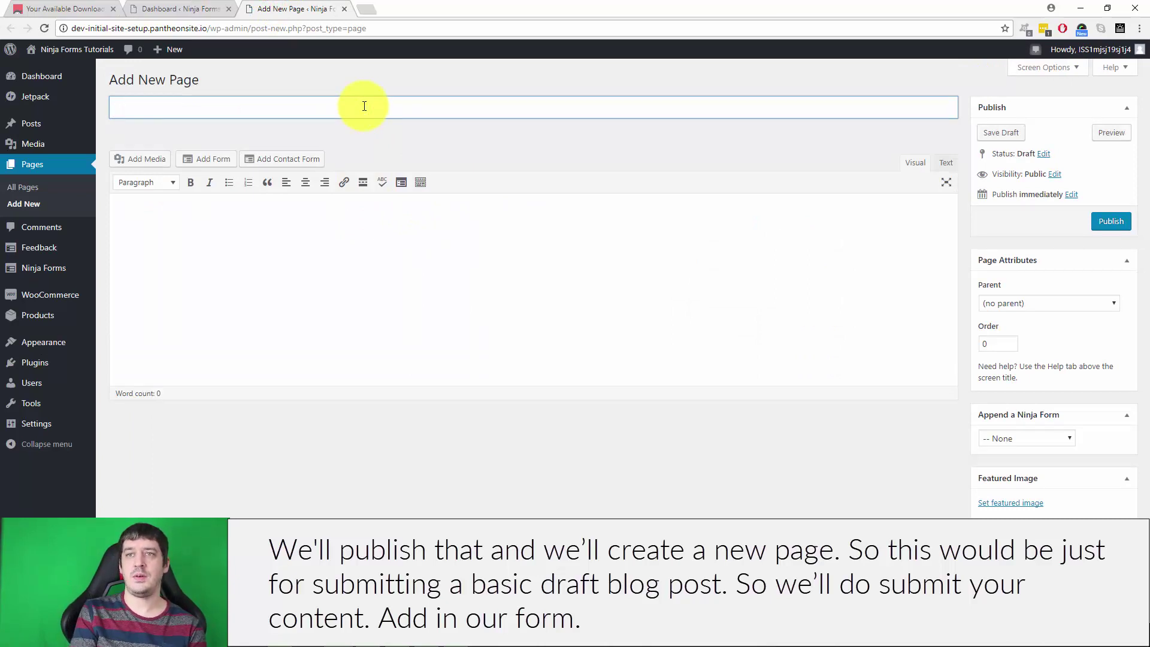
type("Submit Your cont")
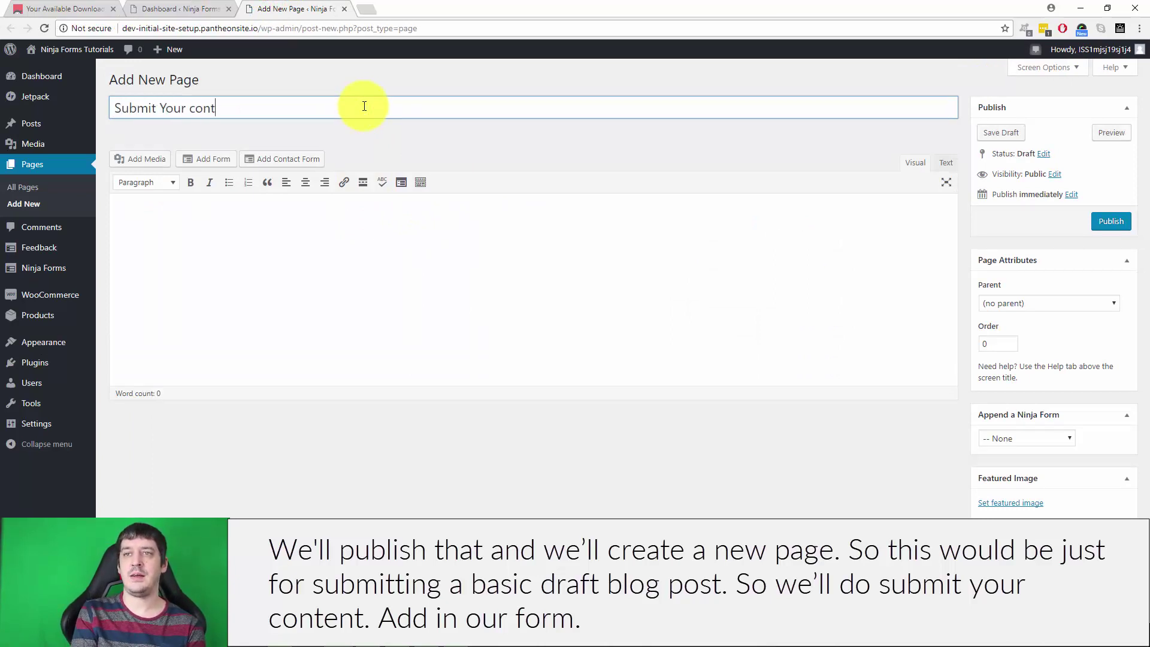
type("e")
key("BackSpace")
key("BackSpace")
key("BackSpace")
key("BackSpace")
key("BackSpace")
type("Cote")
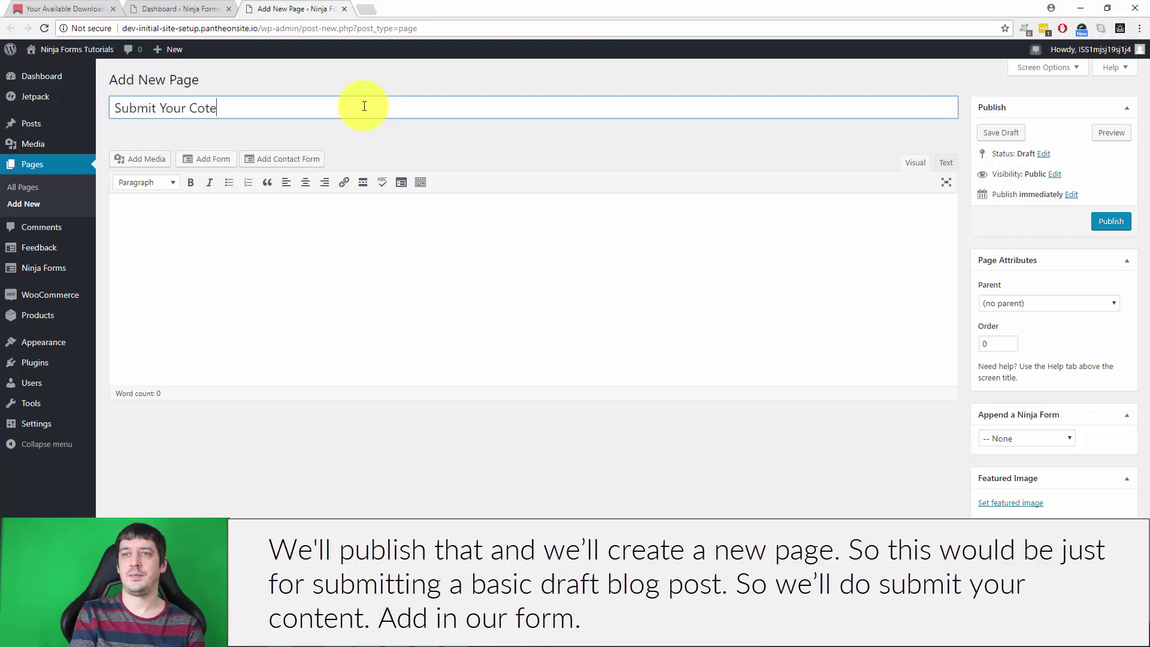
key("BackSpace")
key("BackSpace")
type("ntent")
Step: Insert the Submit Content form (ID 9) into the page and publish it
left_click(200, 158)
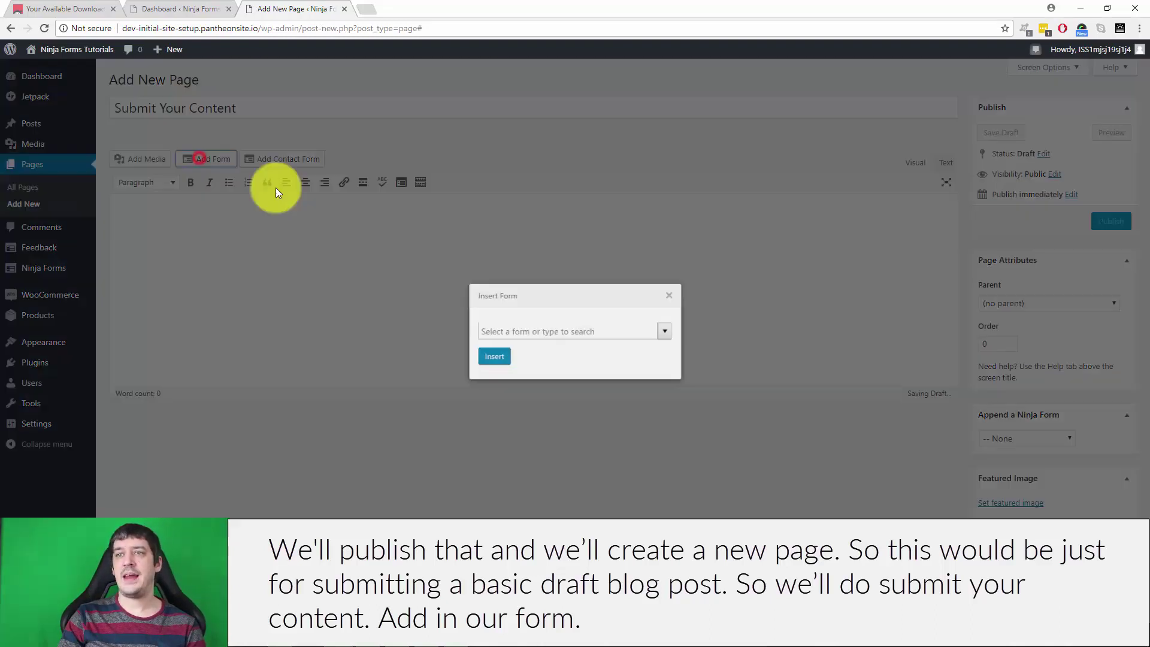
left_click(664, 330)
left_click(523, 440)
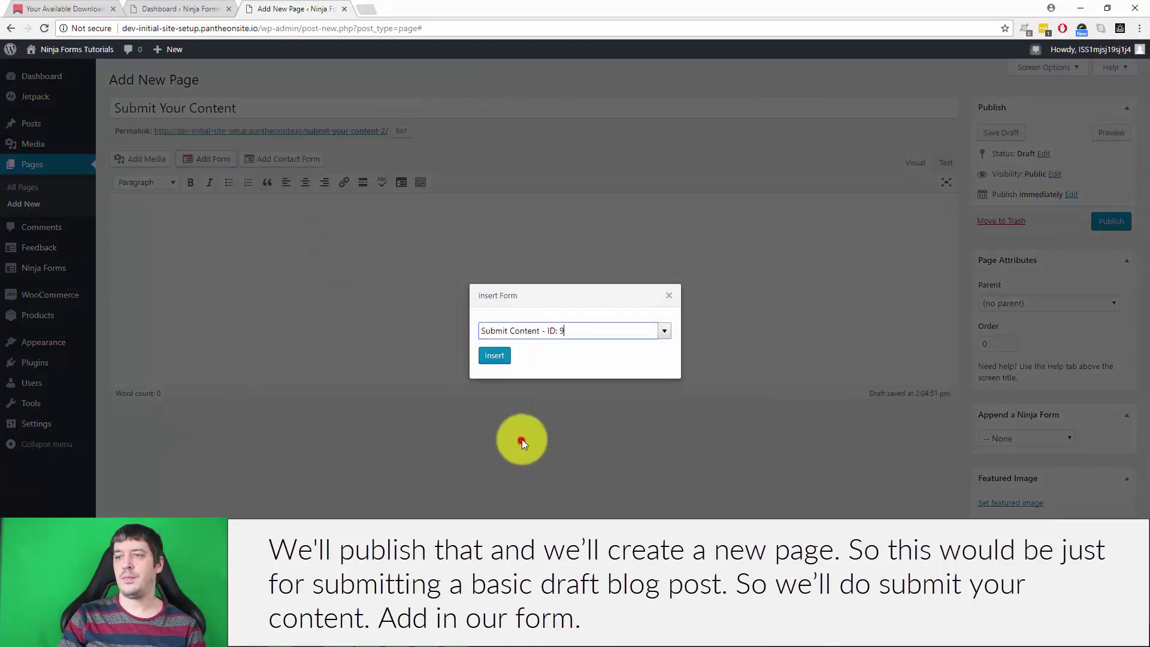
left_click(495, 355)
left_click(1109, 221)
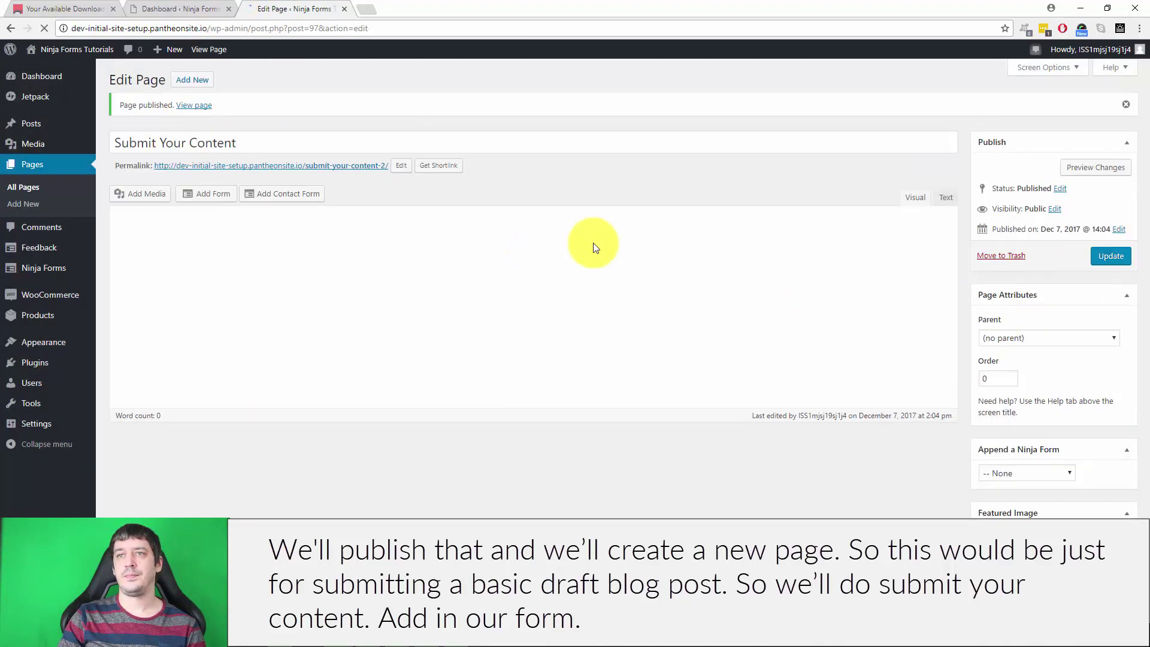
Step: On the live page, submit title 'My Sample Ninja Forms Post content' with content 'Here is my content.'
left_click(344, 165)
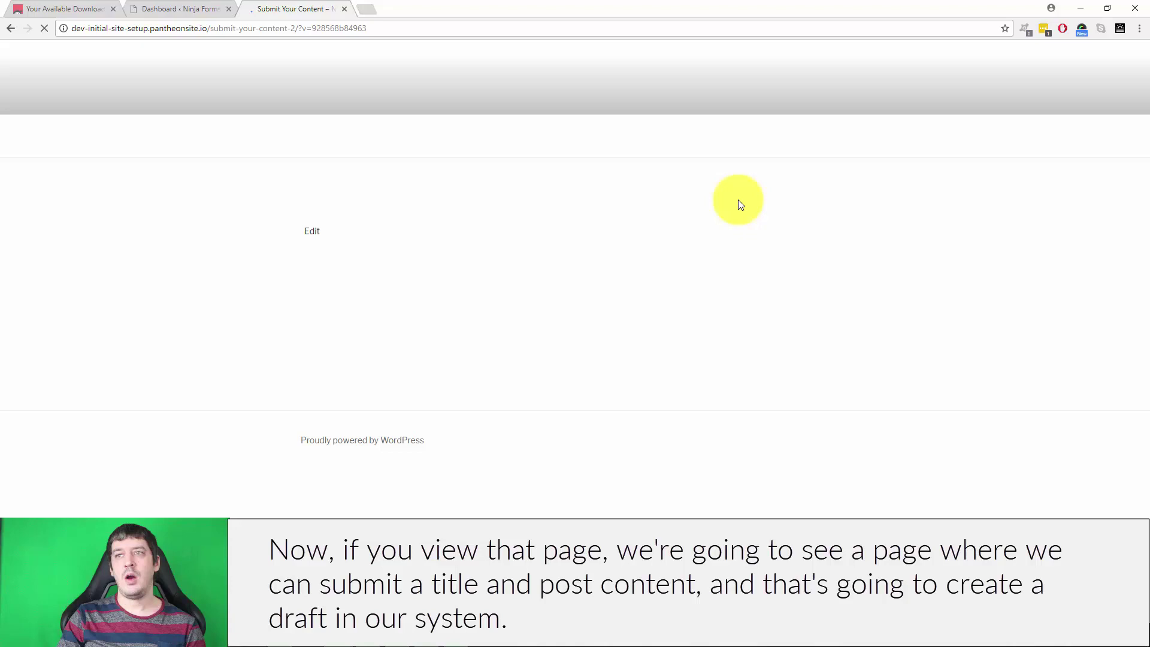
left_click(681, 331)
left_click(703, 403)
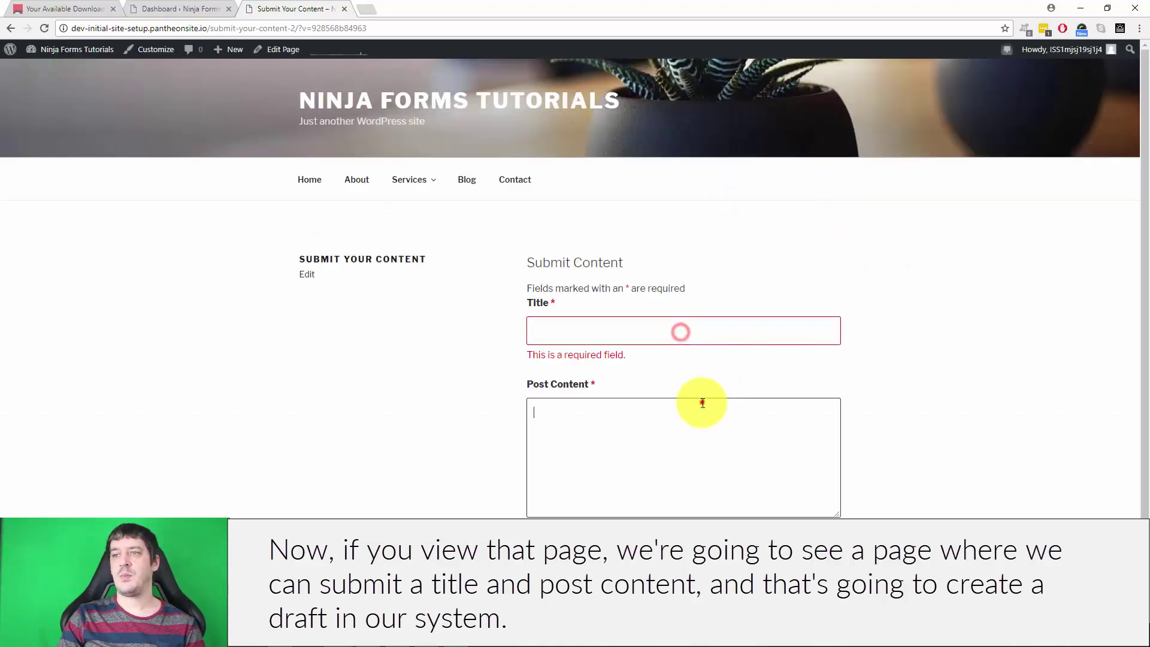
scroll(839, 336, "down", 1)
left_click(676, 254)
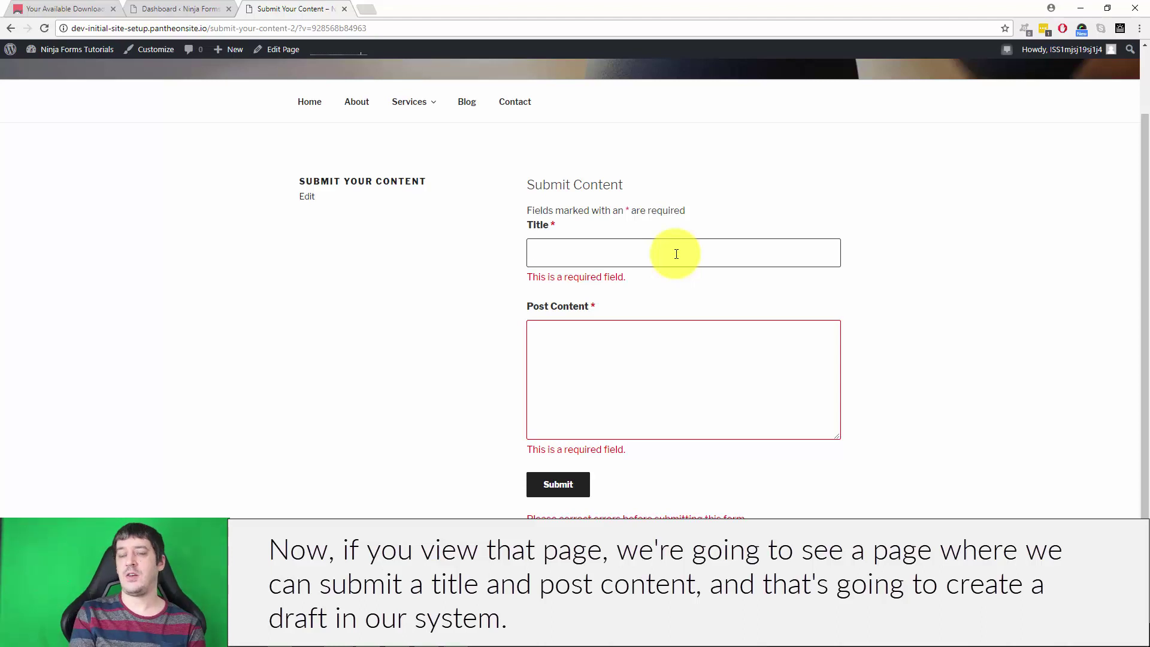
type("My Sample Nin")
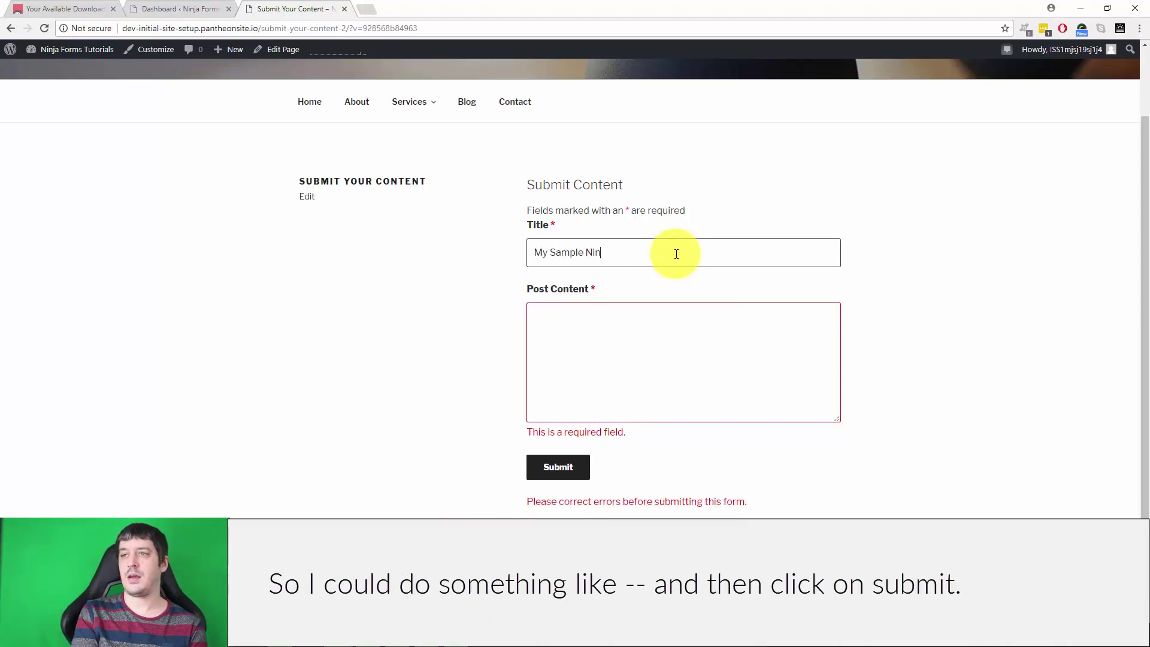
type("ja Forms Post co")
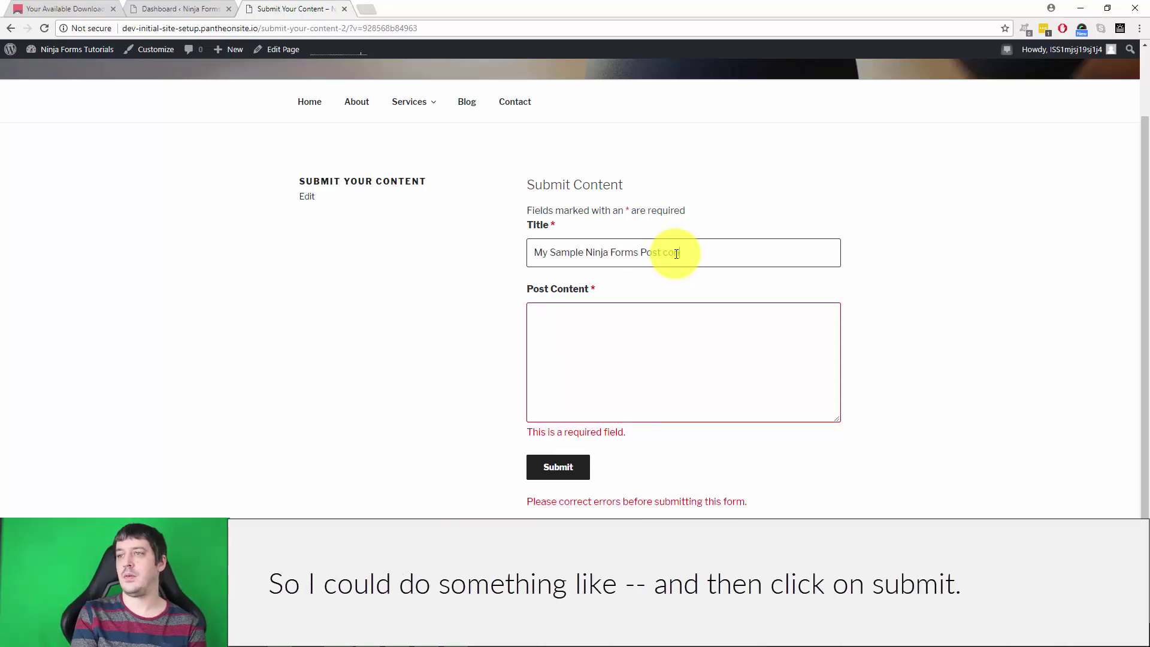
type("ntent")
key("Tab")
type("Here i")
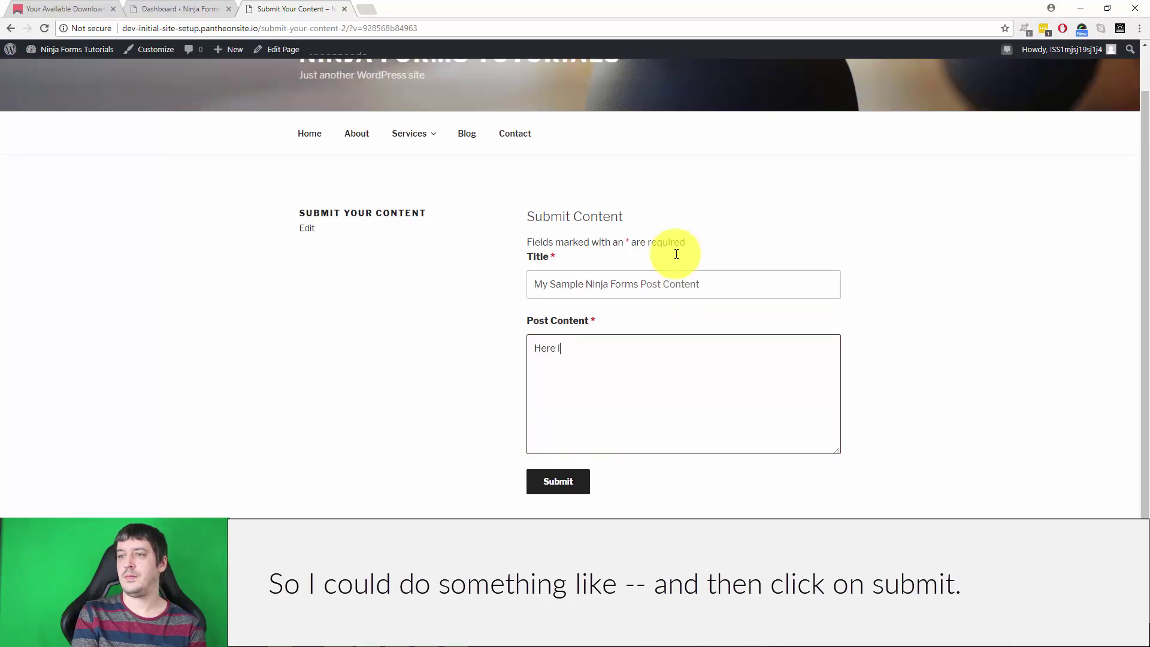
type("s my content.")
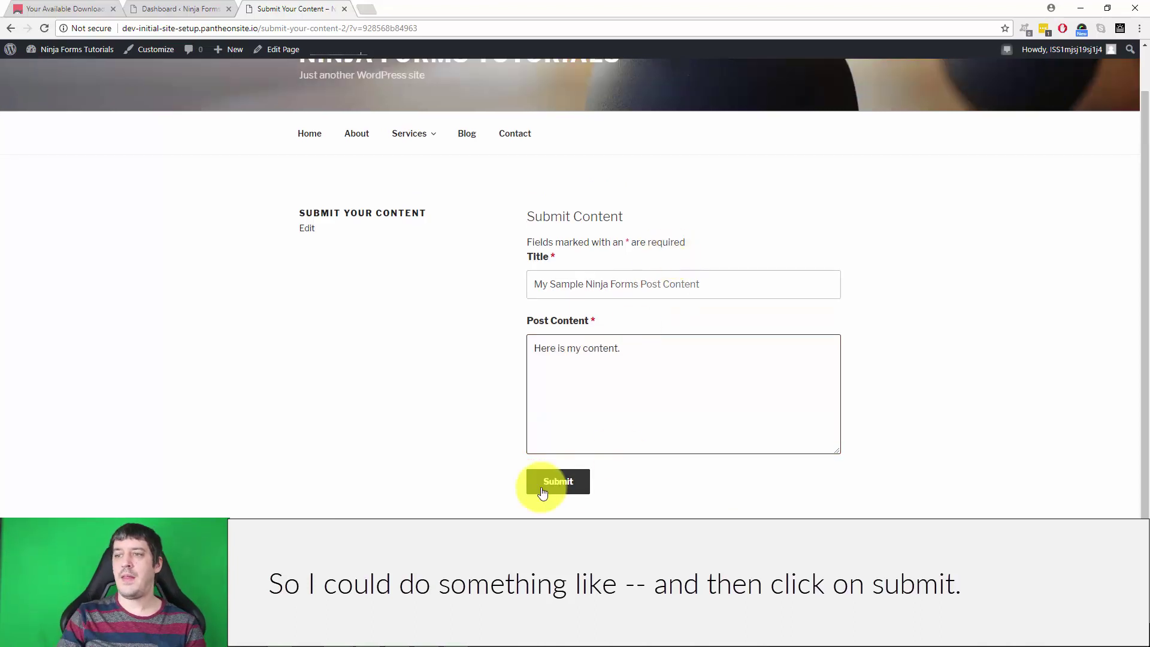
left_click(543, 491)
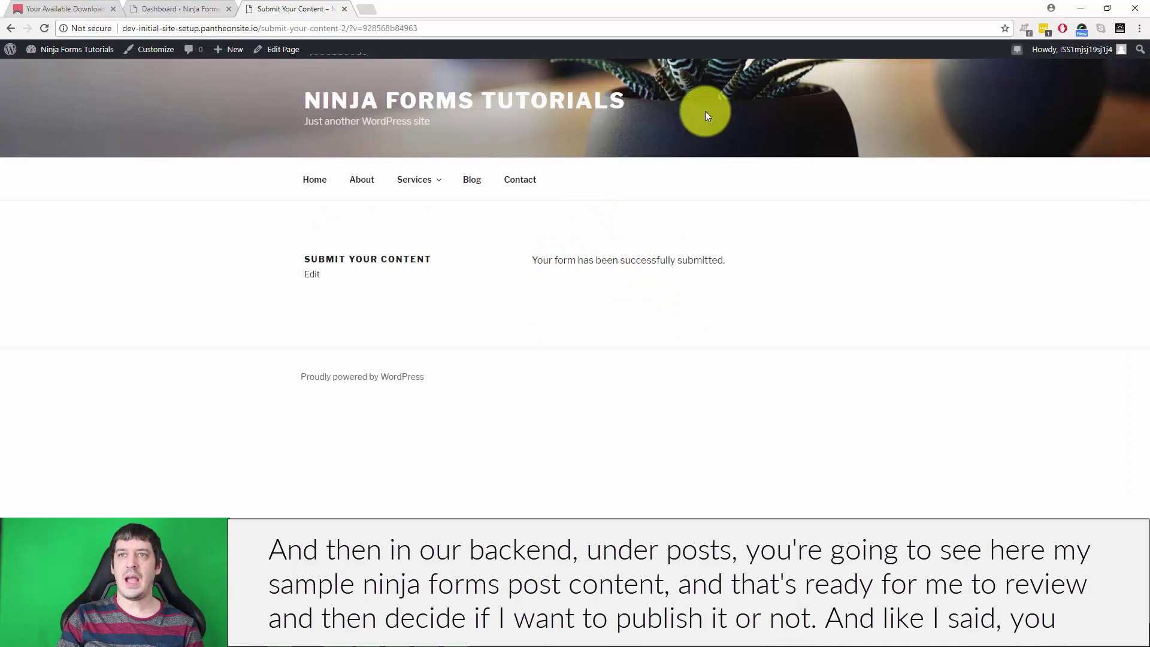
Step: Open 'My Sample Ninja Forms Post Content' from the admin Posts list in the editor
left_click(186, 9)
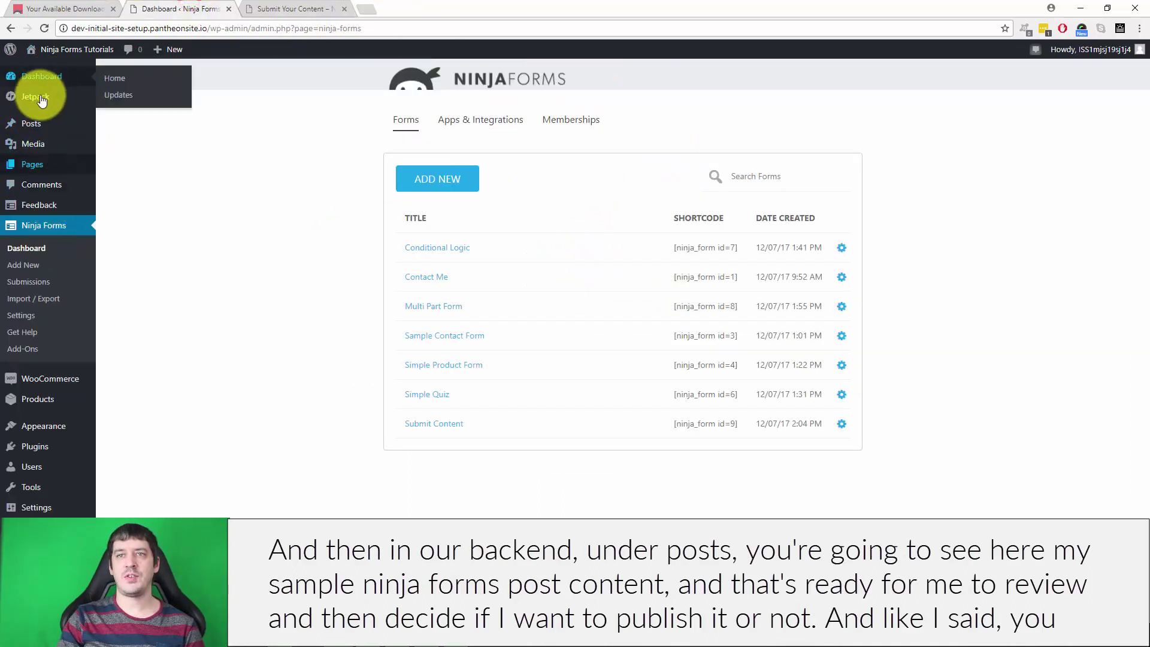
left_click(34, 122)
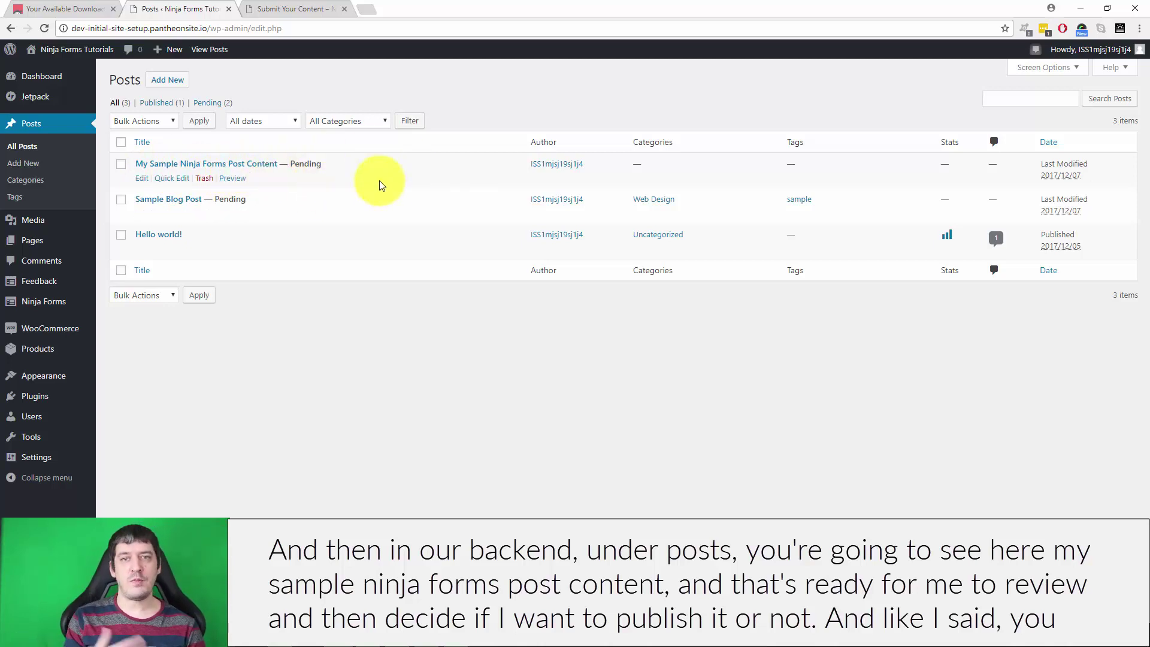
left_click(142, 178)
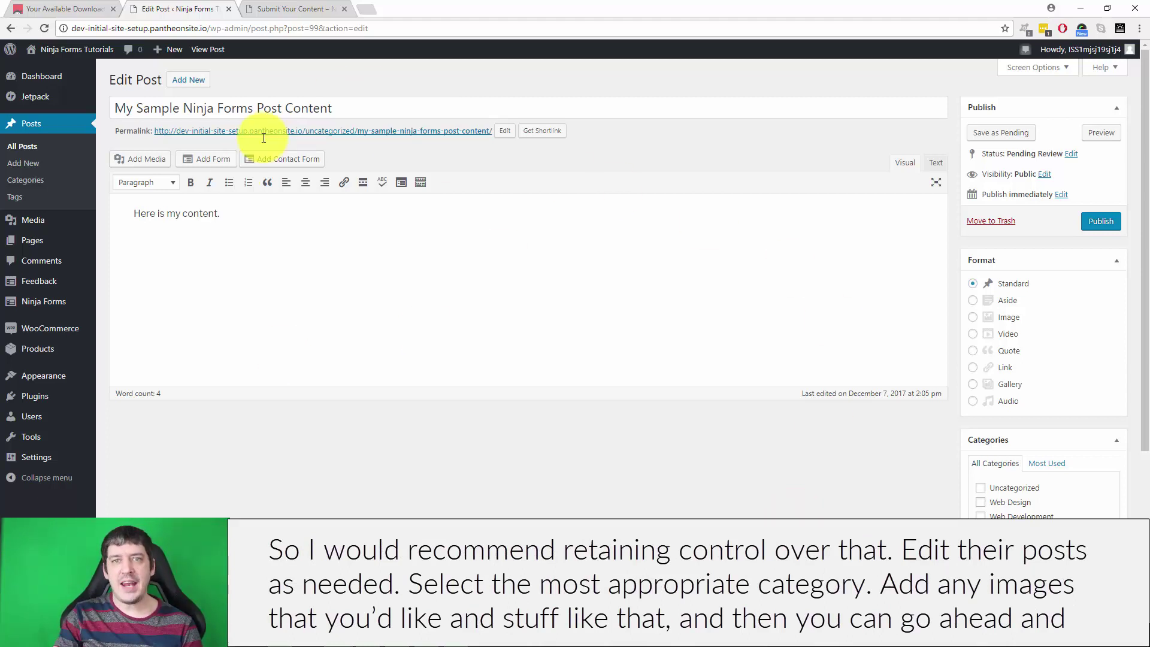
scroll(1112, 380, "down", 3)
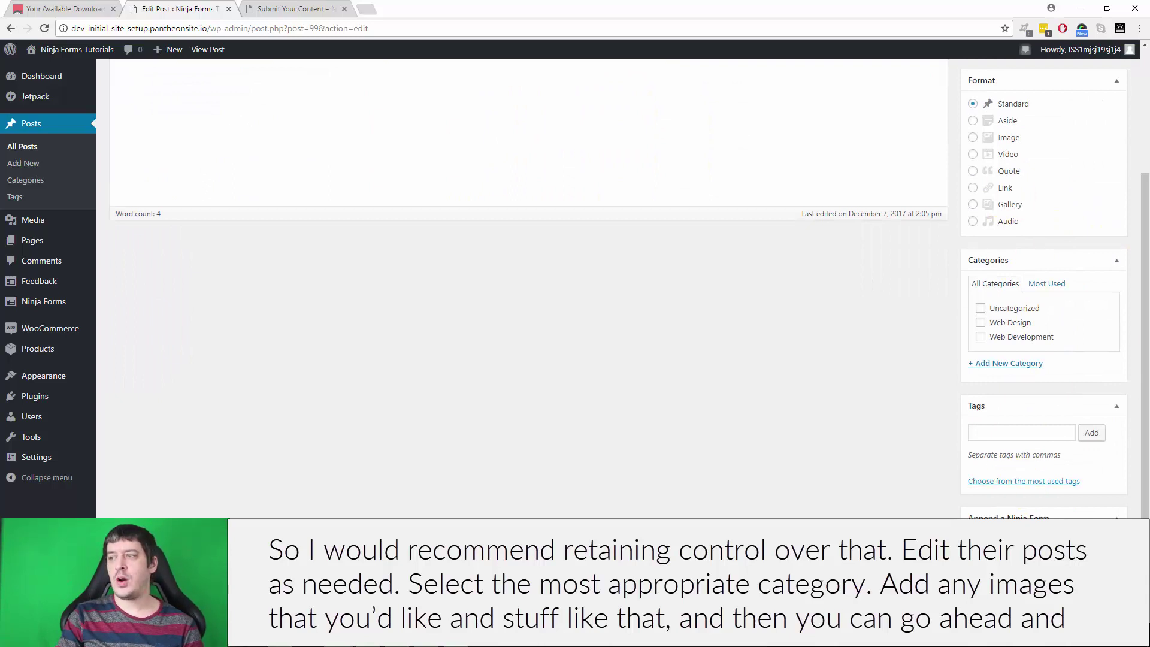
scroll(779, 508, "up", 3)
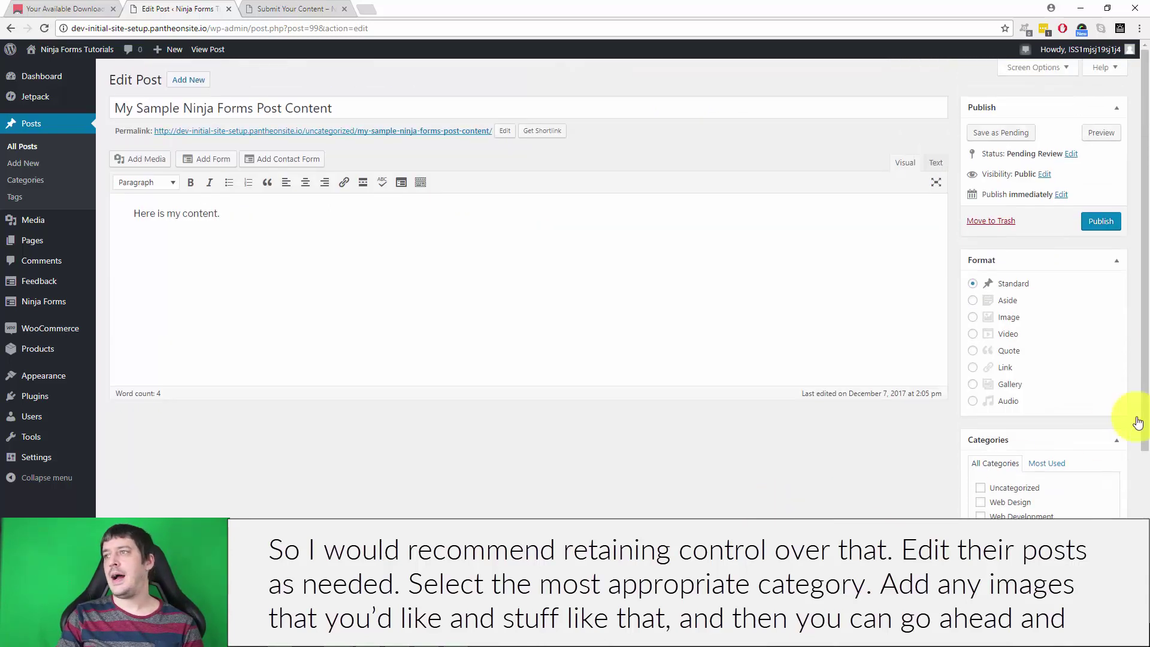